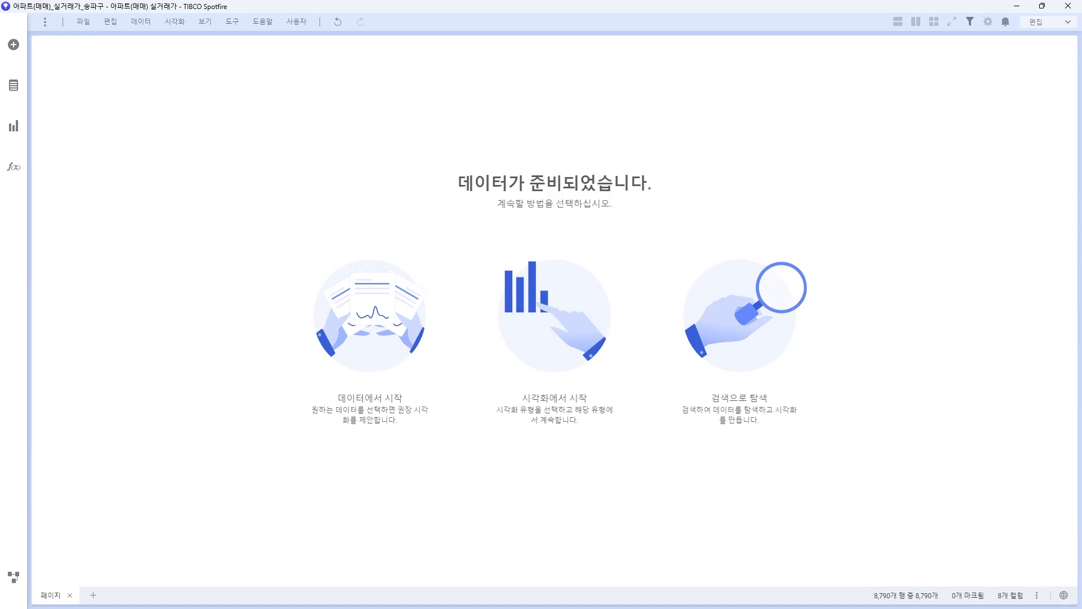
Step: Add an empty 텍스트 영역 (text area) visualization that fills the page
click(13, 126)
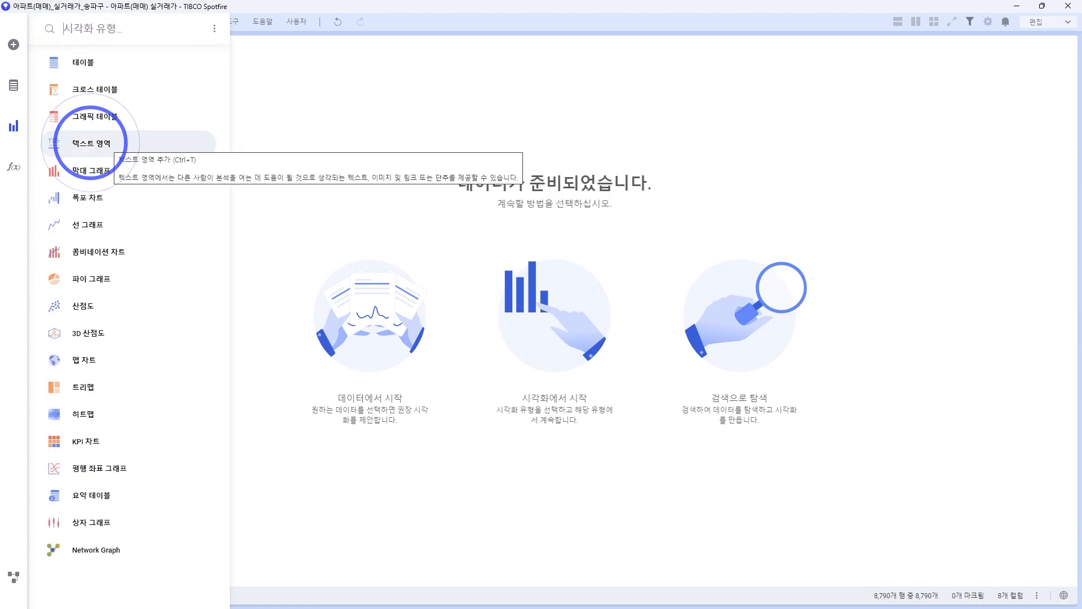
click(141, 142)
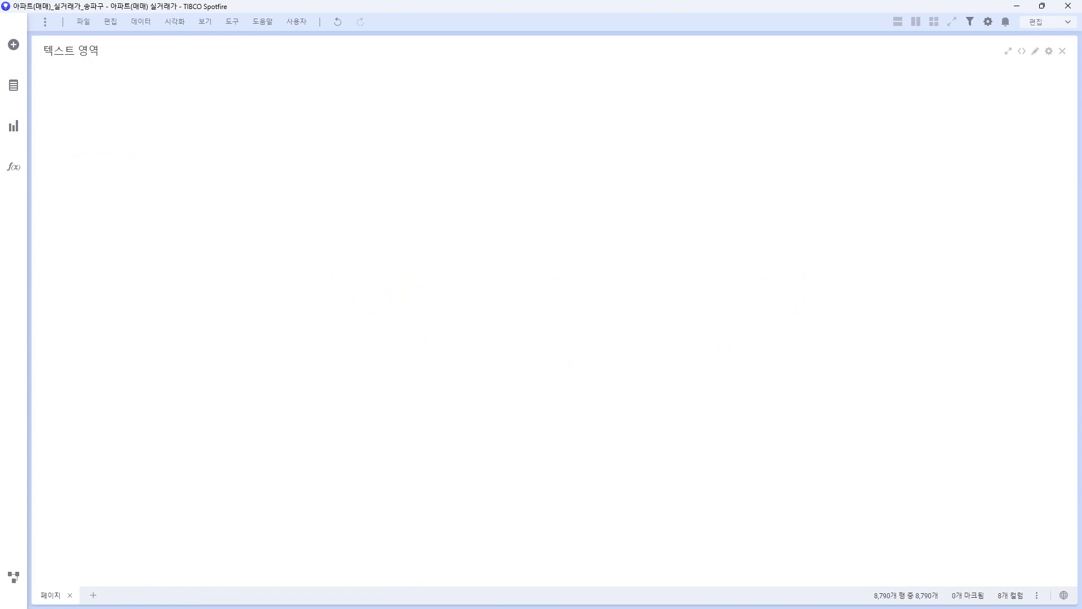
right_click(196, 89)
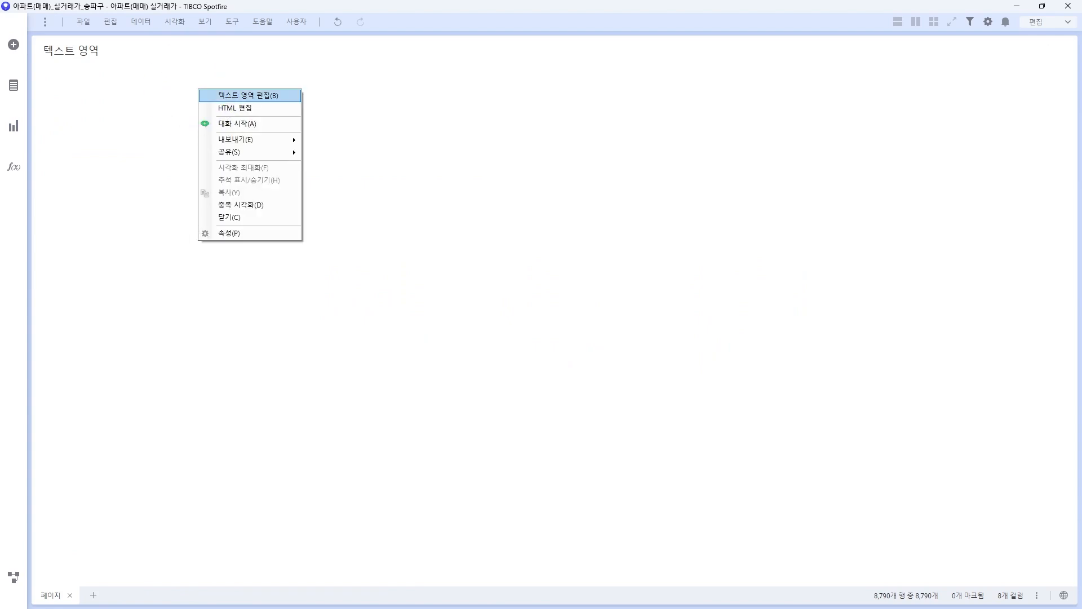
Step: In the text area editor, type the title '월별 아파트 실거래가 추이 분석'
click(250, 96)
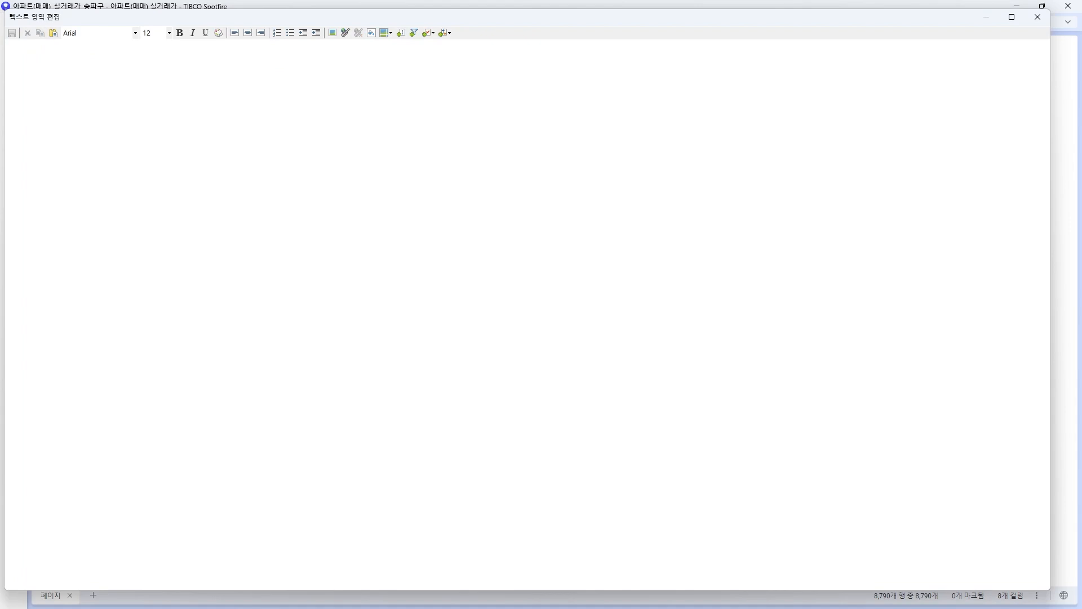
drag(389, 19, 472, 90)
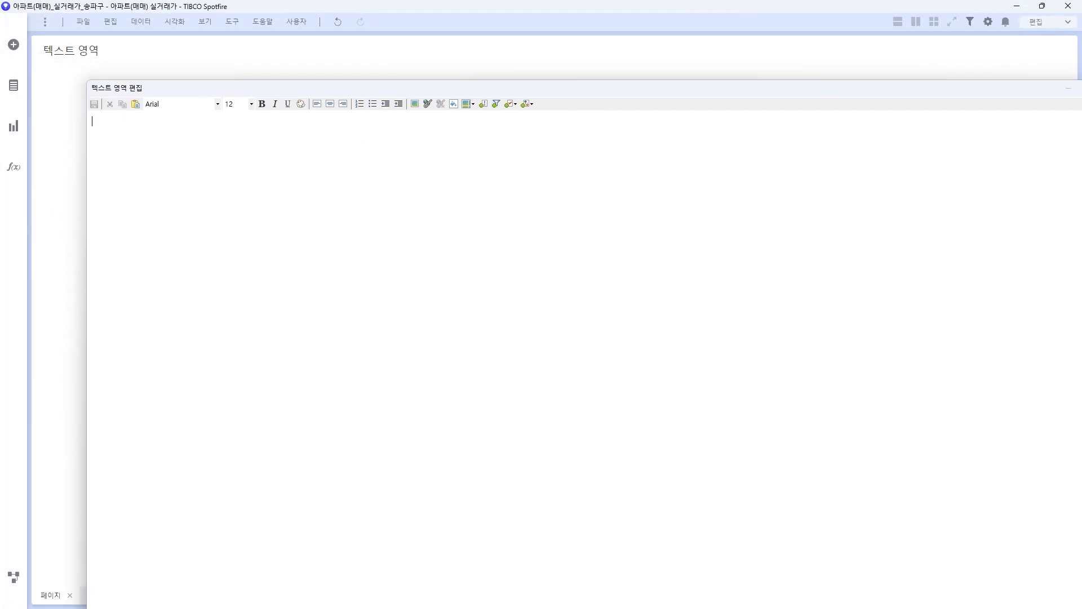
drag(87, 80, 232, 185)
text(웗)
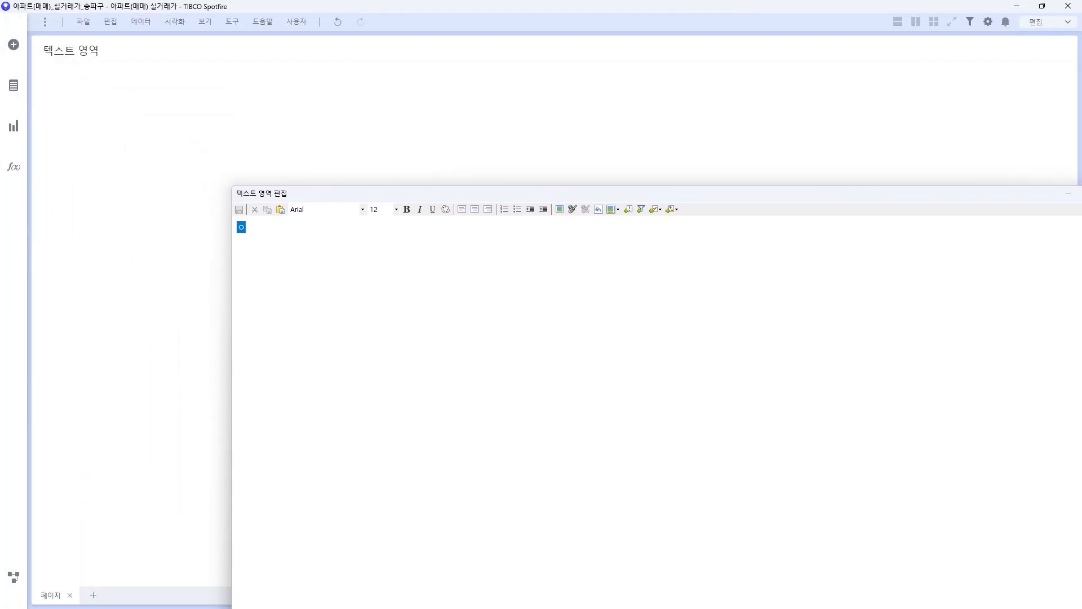
text(별 아파트 실거래가 추이 분석)
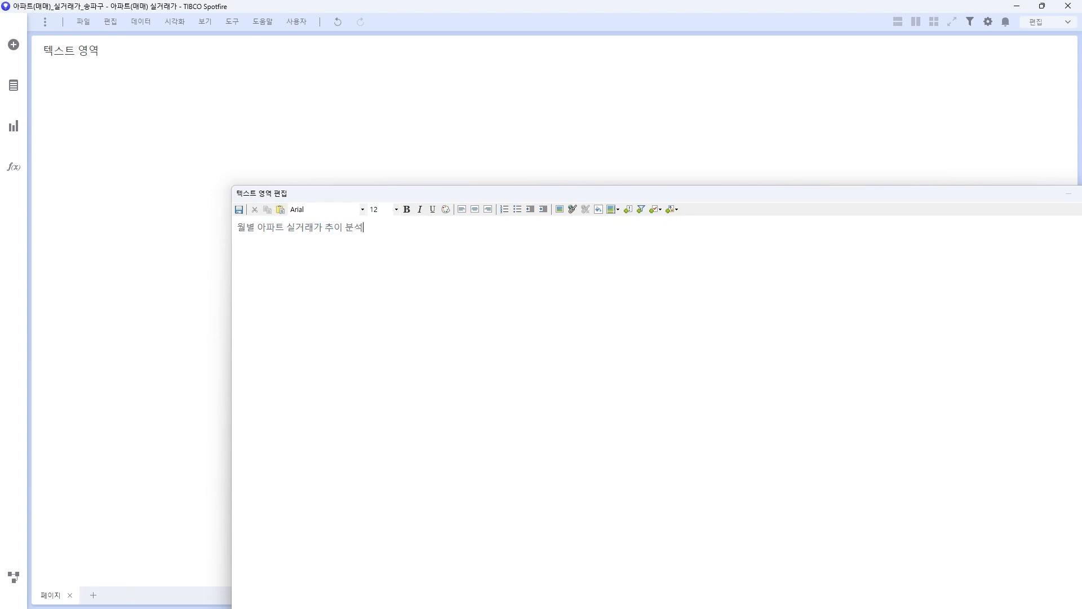
Step: Format the title text as 24-point bold
key(ctrl+a)
click(382, 208)
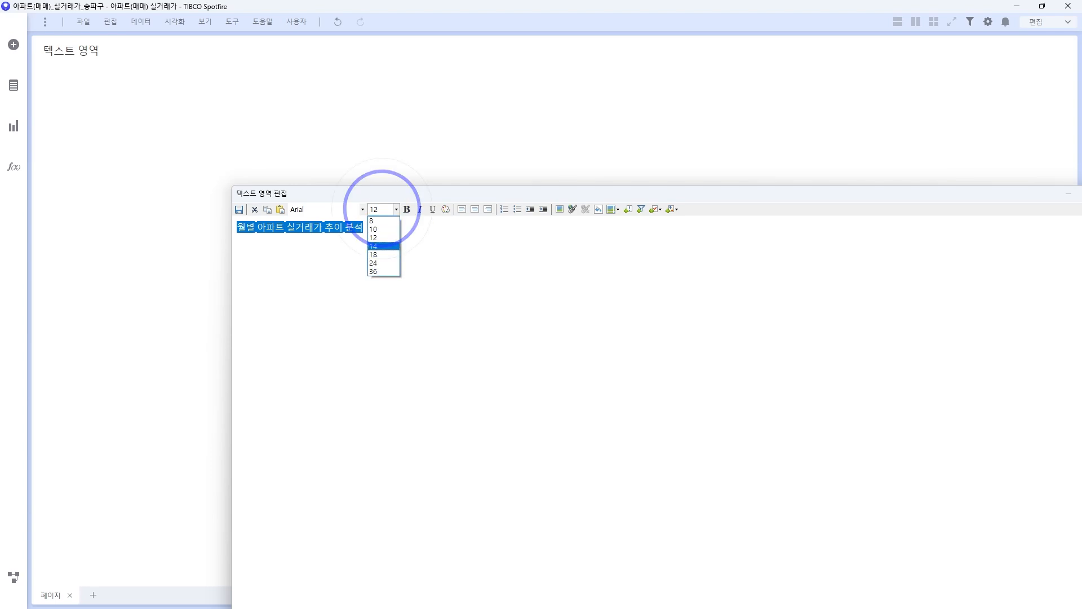
click(382, 263)
drag(496, 235, 237, 234)
click(407, 209)
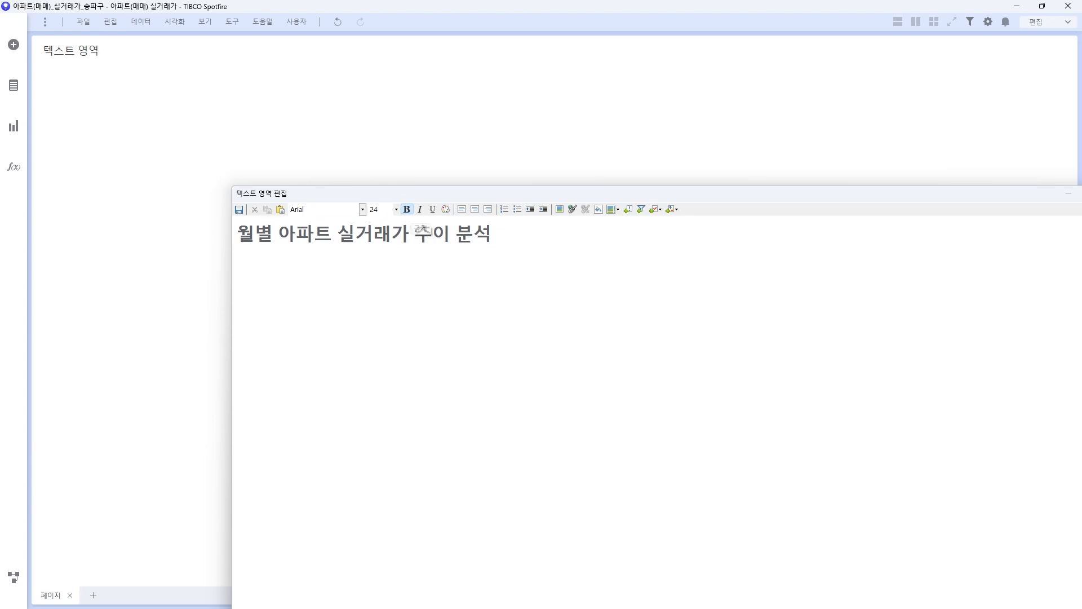
Step: Add 14-point lines '분석기간:' and '분석대상 시군구: 강남구, 서초구, 송파구, 강동구'
click(396, 209)
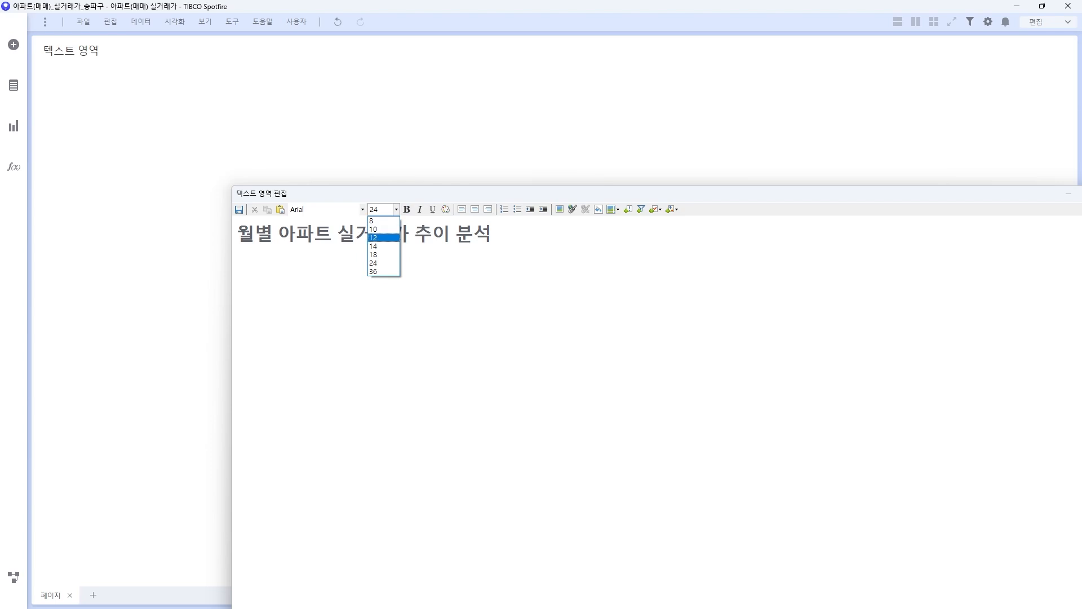
click(384, 245)
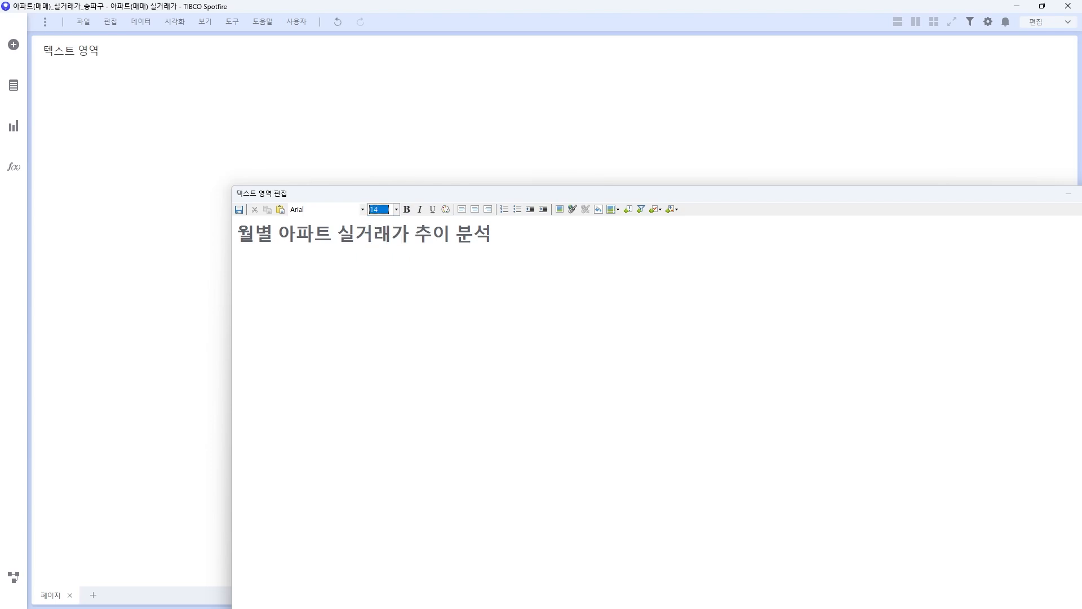
click(237, 290)
click(237, 261)
text(분석기간:)
key(Return)
text(분선)
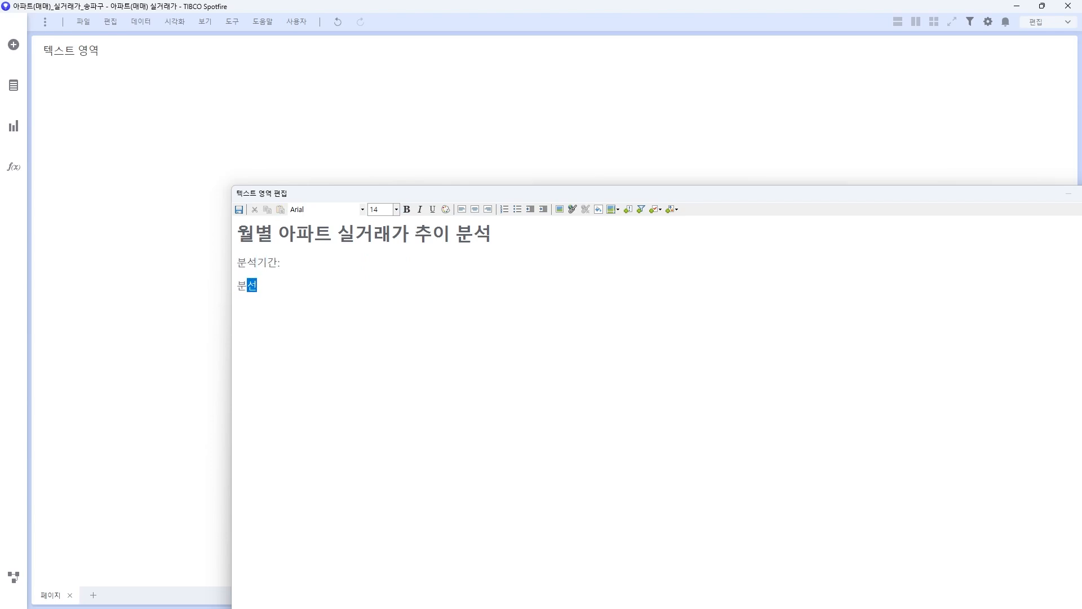
text(석대상 시군ㄱ구: 강남구, 서초)
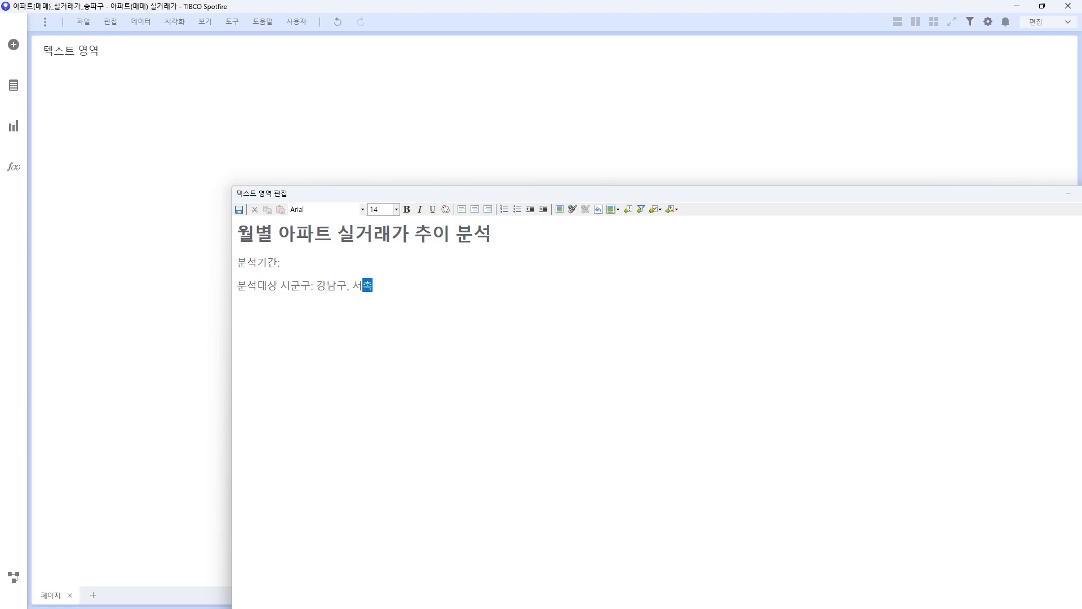
text(구, 송파구, ㄱ강동구)
Step: Type the period '2023-01-01 ~ 2023-12-31' after 분석기간:
text(2023-1)
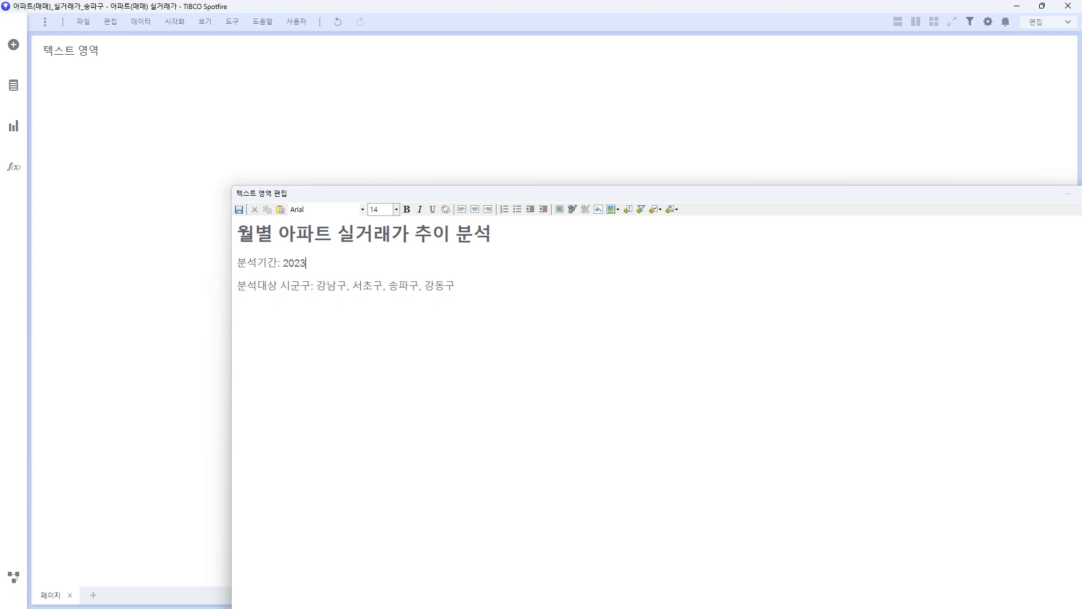
key(BackSpace)
text(01-01 ~ 2023:12)
key(BackSpace)
key(BackSpace)
key(BackSpace)
text(-12-31)
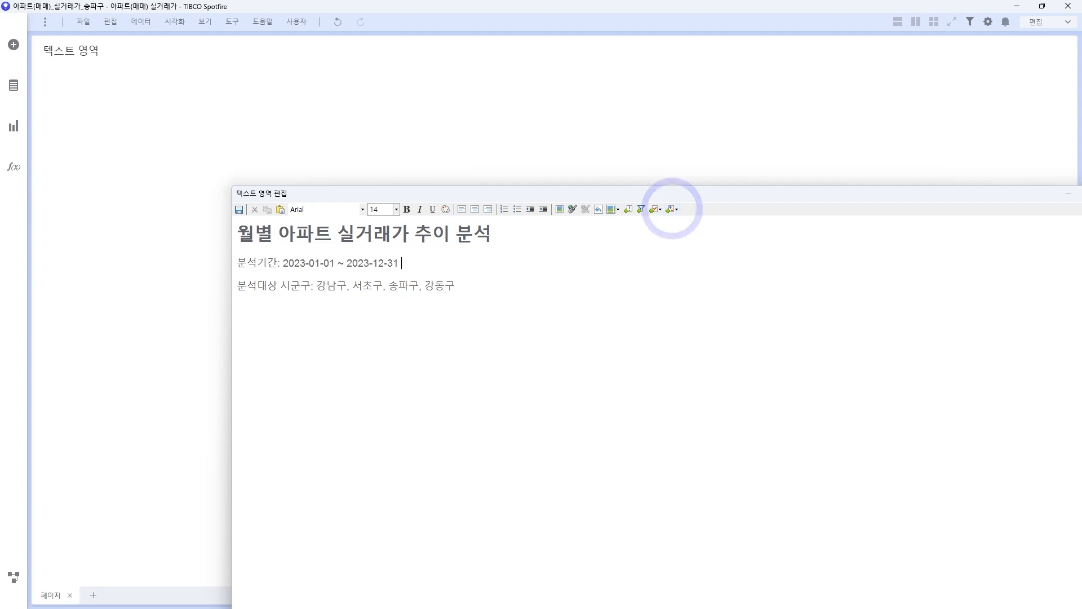
Step: Insert a calculated value showing Min(계약일자) as the start date
click(675, 209)
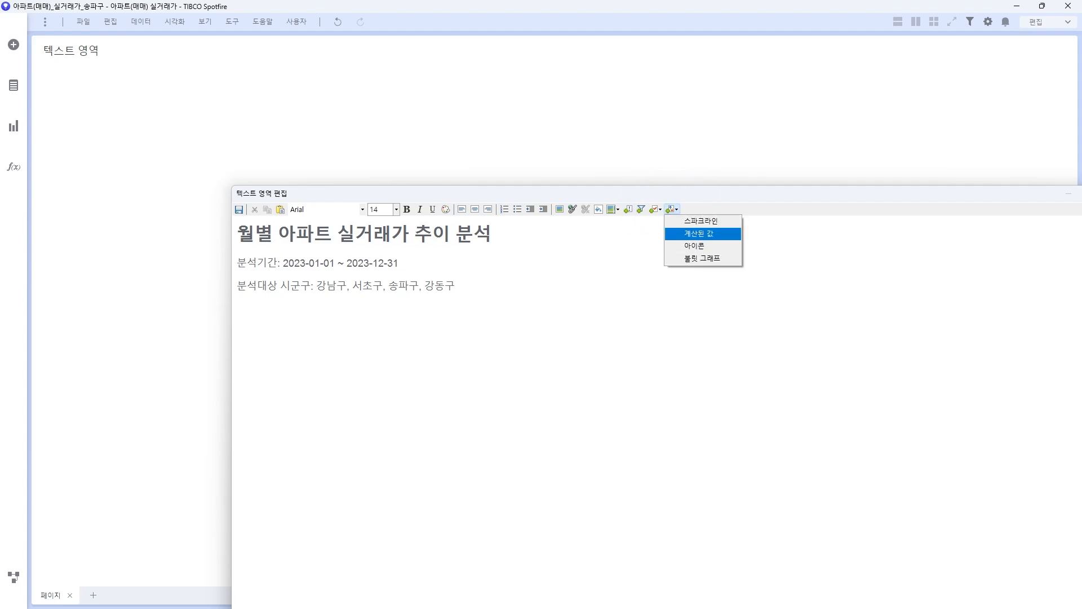
click(700, 233)
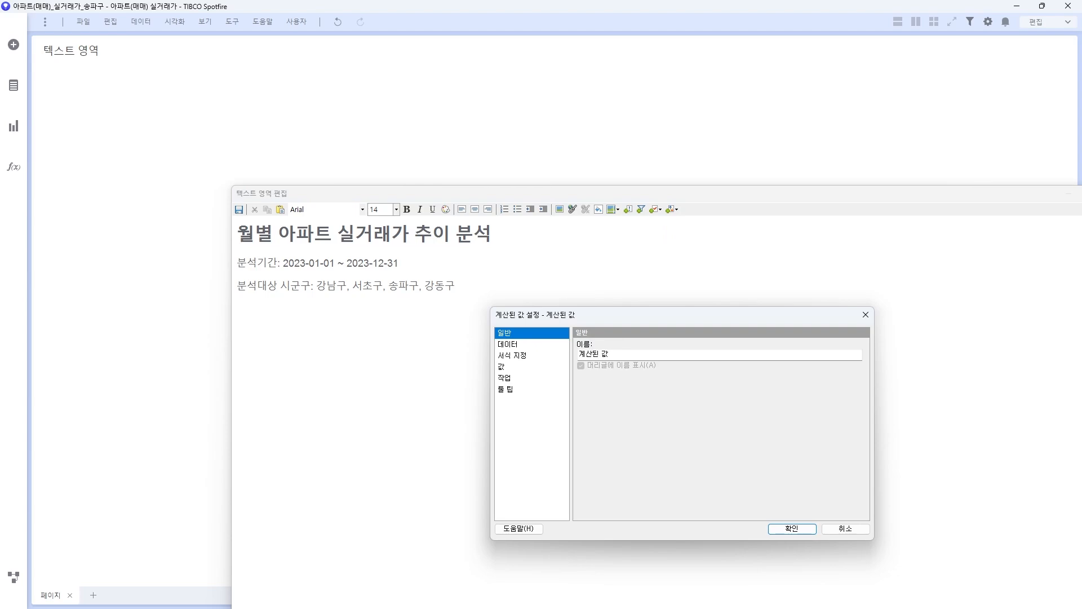
click(610, 354)
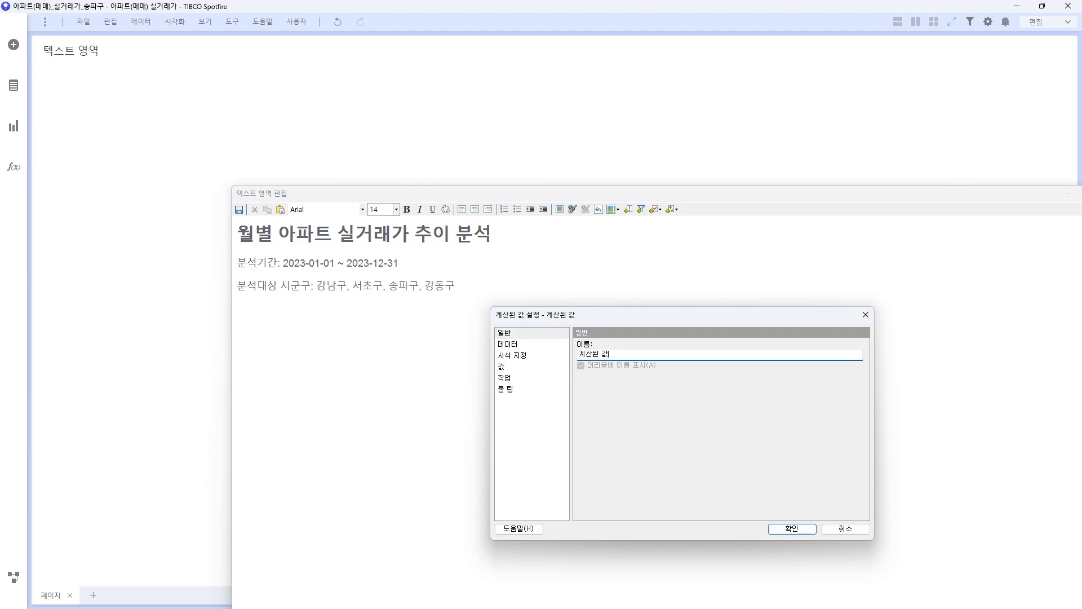
click(509, 344)
click(512, 356)
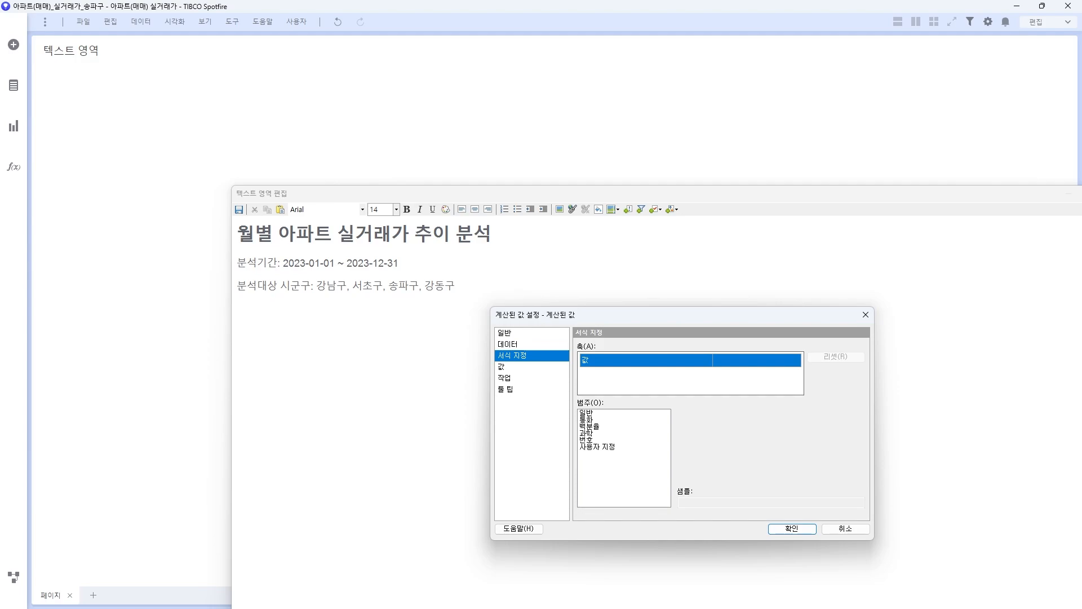
click(502, 366)
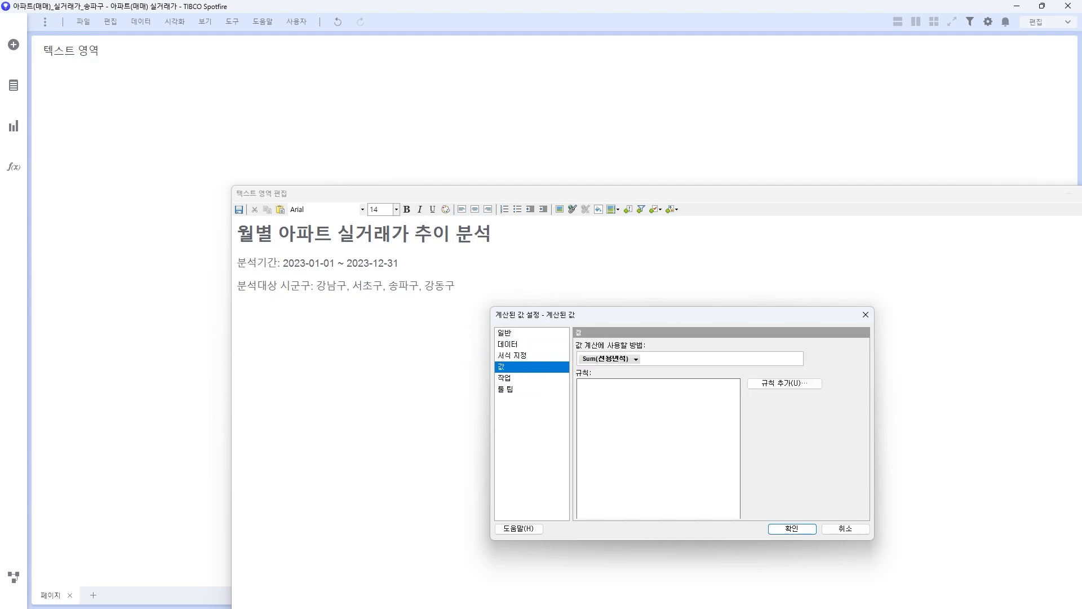
click(606, 359)
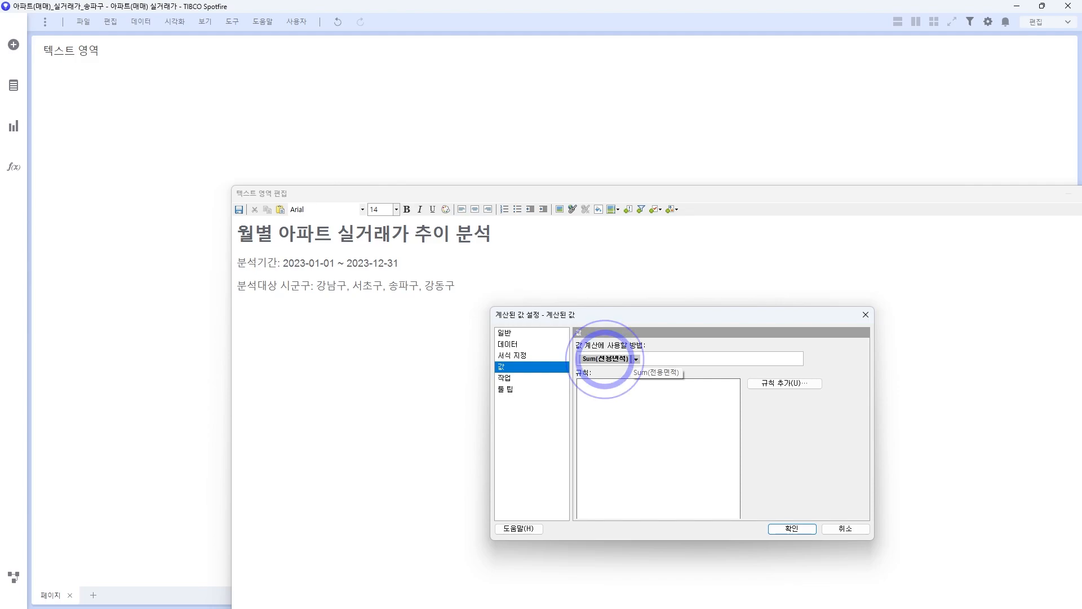
click(606, 476)
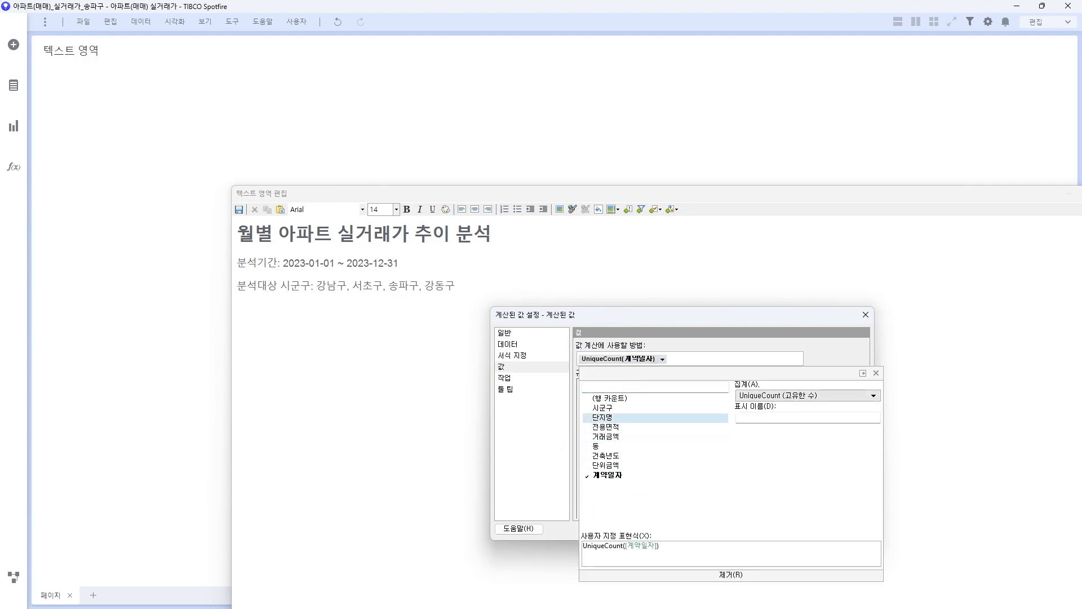
click(806, 396)
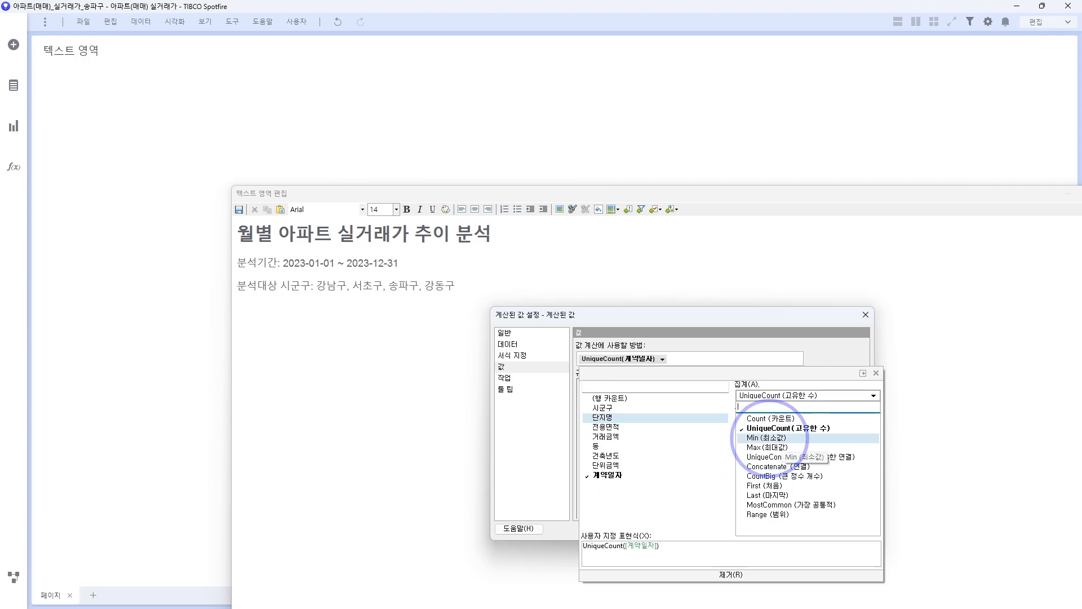
click(767, 438)
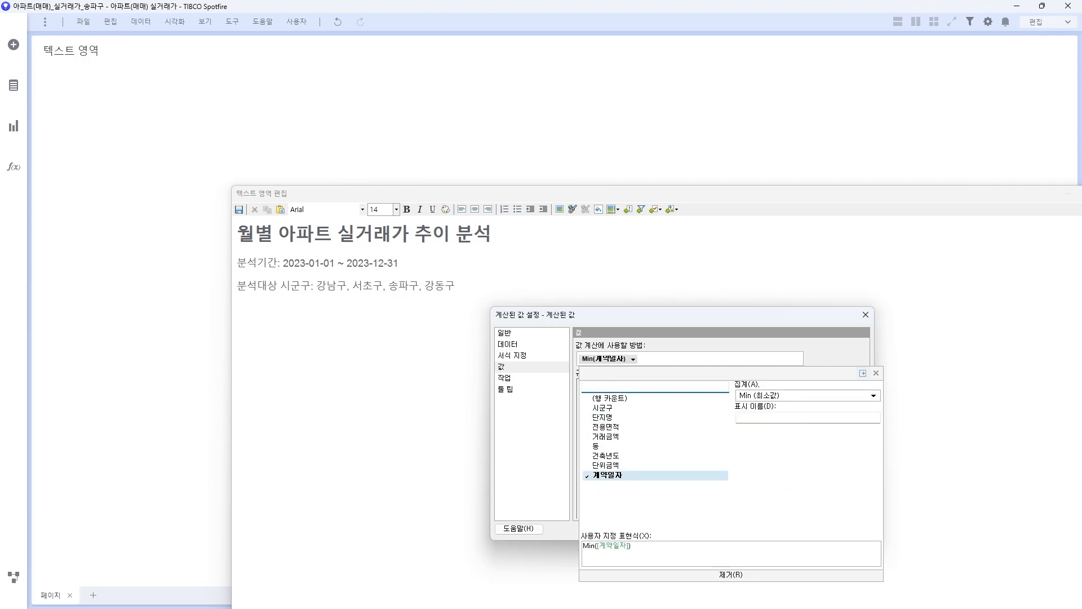
click(877, 373)
click(792, 528)
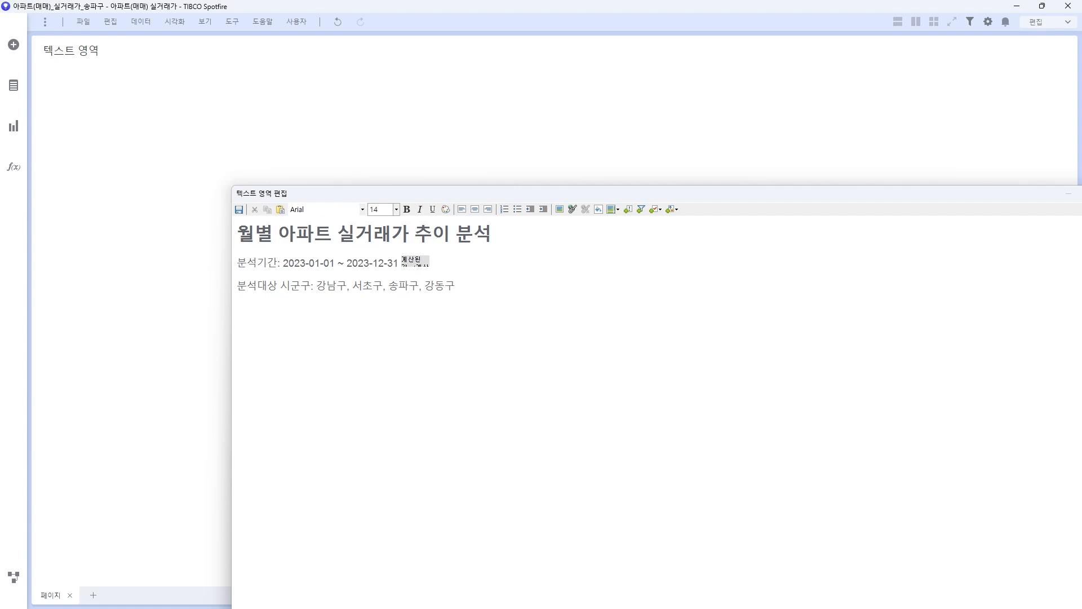
Step: Insert a second calculated value showing Max(계약일자) as the end date
click(673, 209)
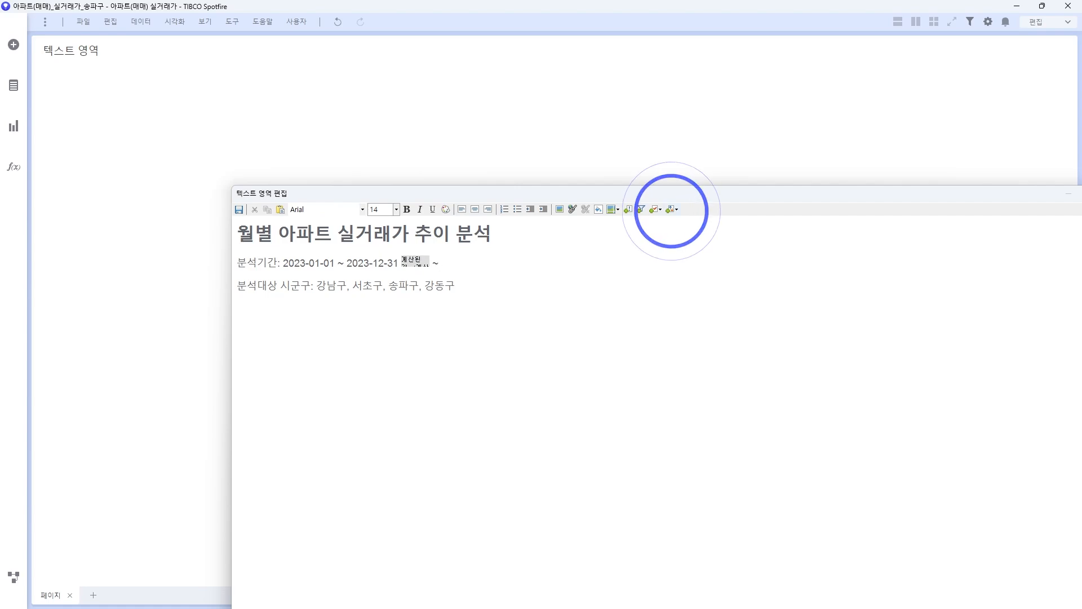
click(699, 232)
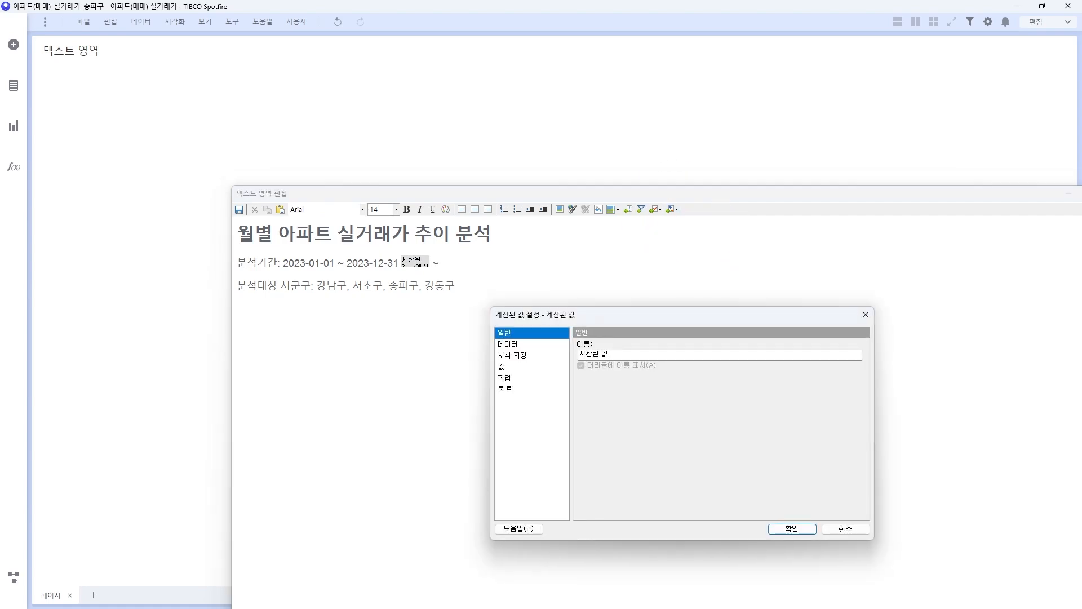
click(502, 366)
click(608, 359)
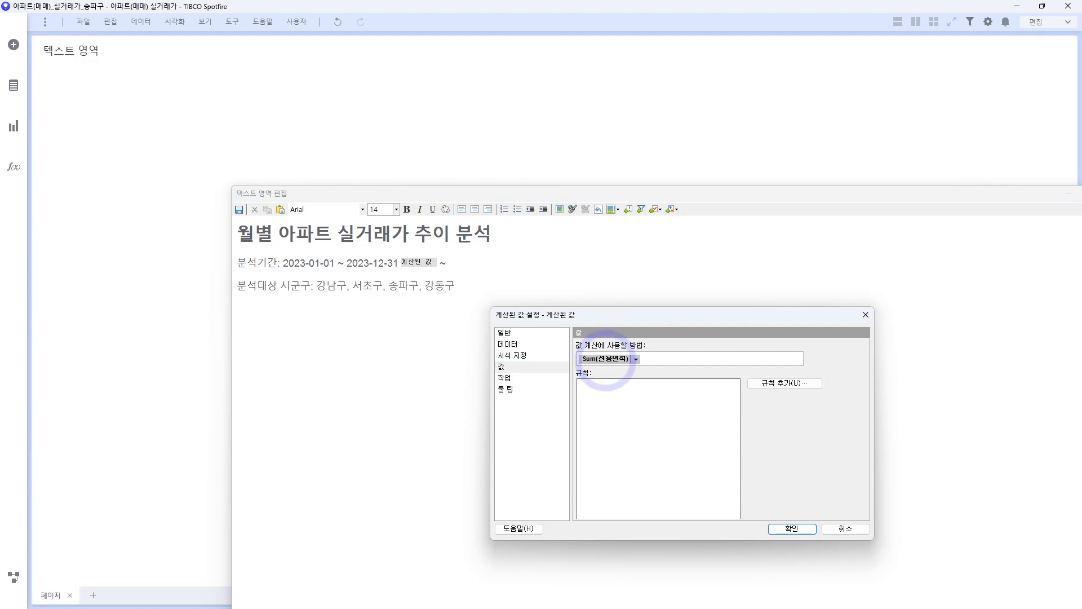
click(606, 475)
click(817, 395)
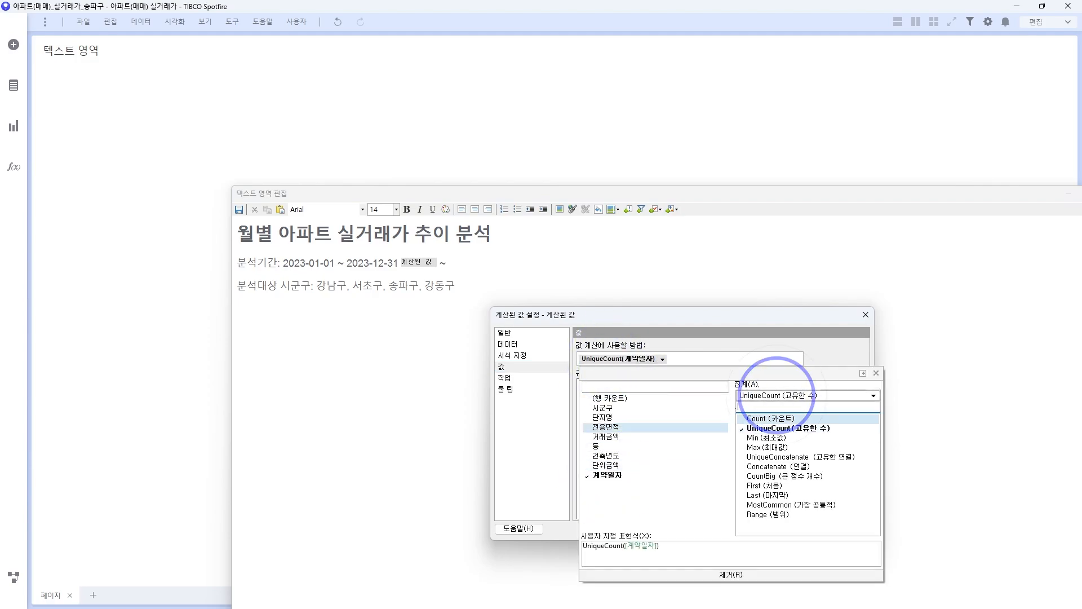
click(768, 447)
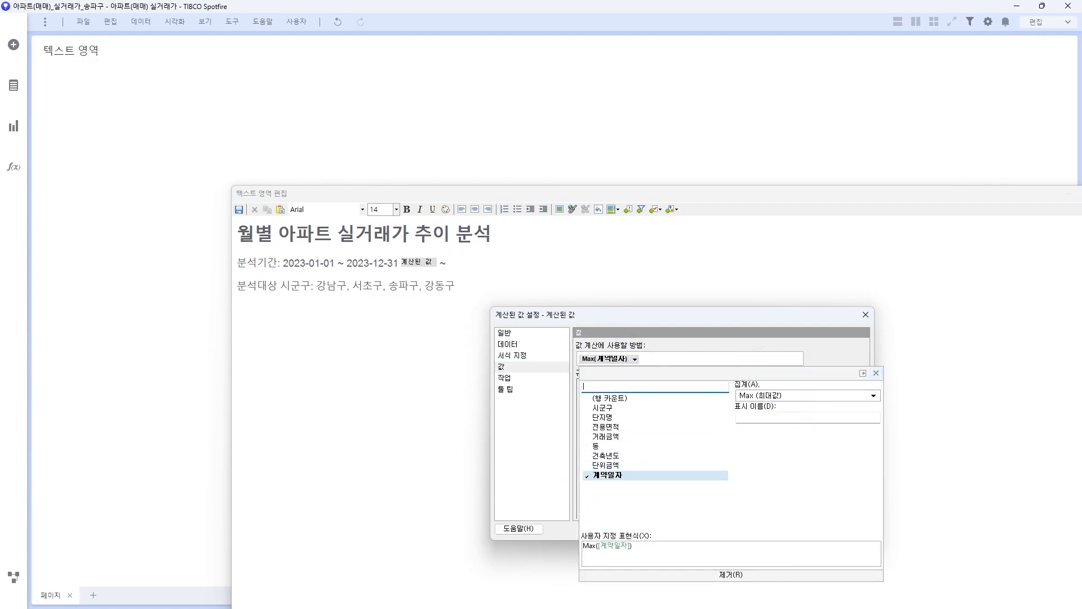
click(788, 527)
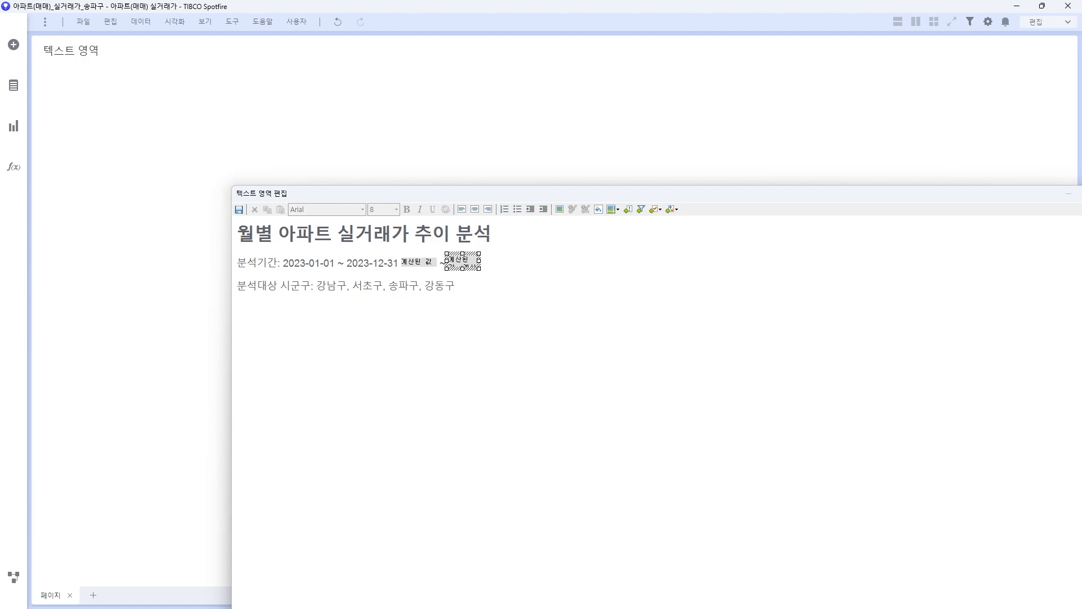
Step: Delete the typed dates after the calculated values and save the text area
drag(399, 263, 282, 262)
key(Delete)
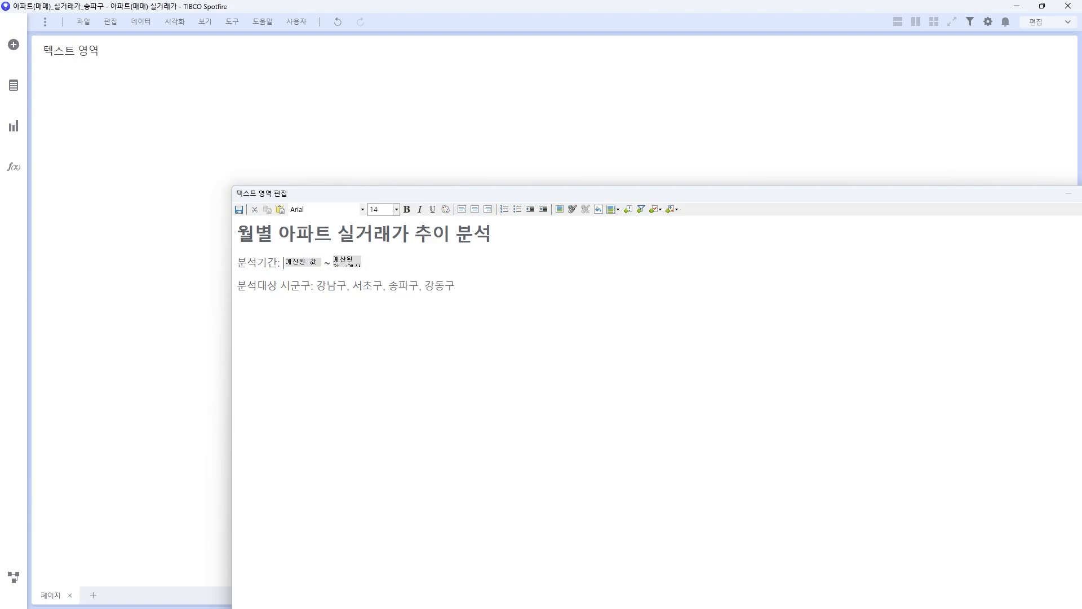
click(306, 262)
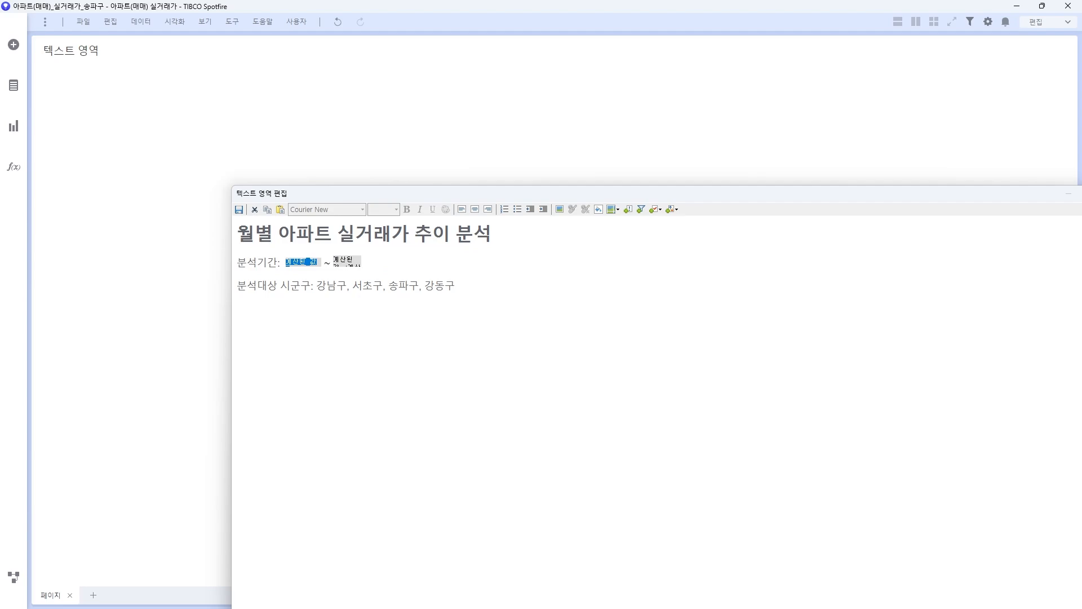
click(239, 209)
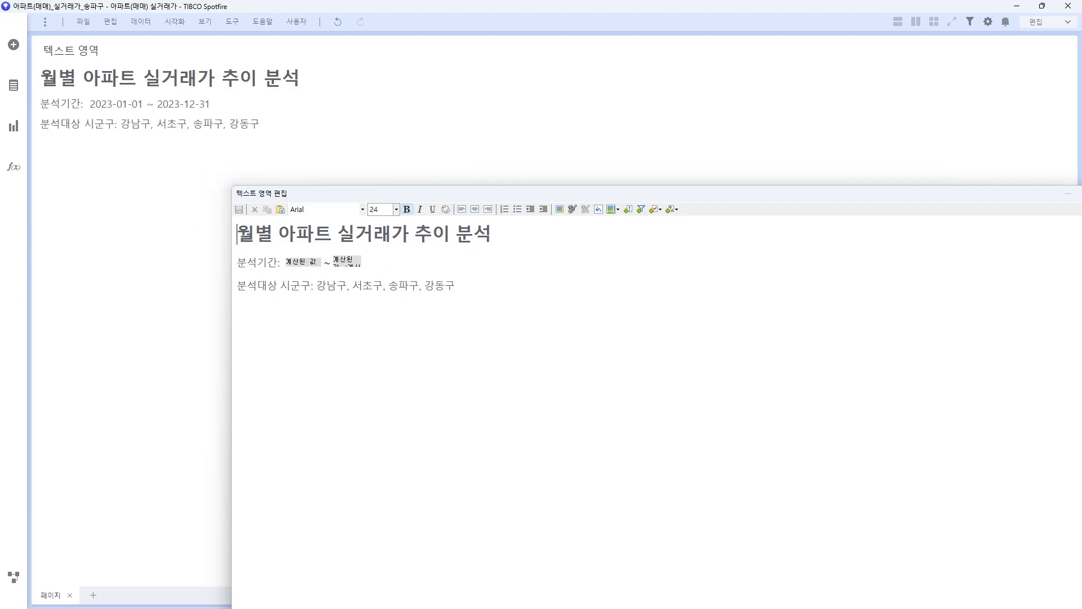
Step: Move the Edit Text Area window aside and close it
drag(563, 193, 287, 206)
click(844, 206)
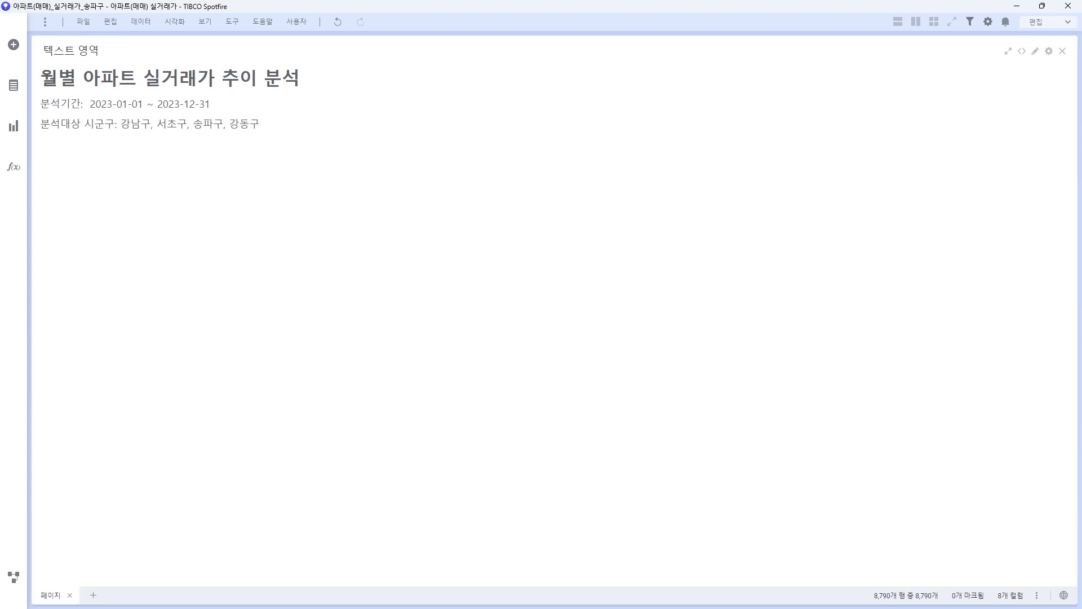
Step: Turn off Show title bar in the text area's properties to hide 텍스트 영역
right_click(252, 101)
click(278, 244)
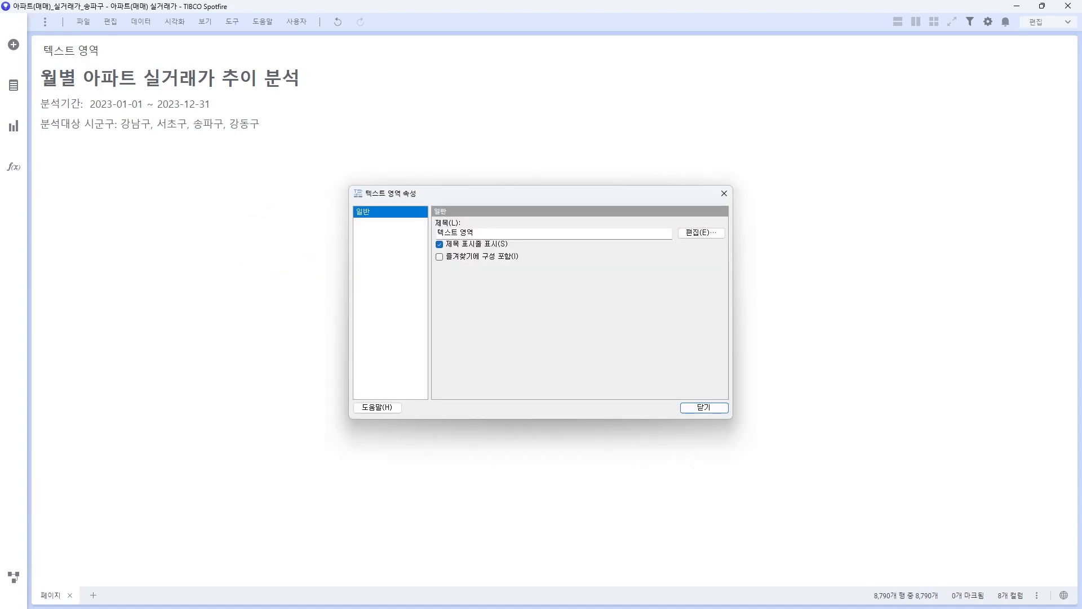
key(Tab)
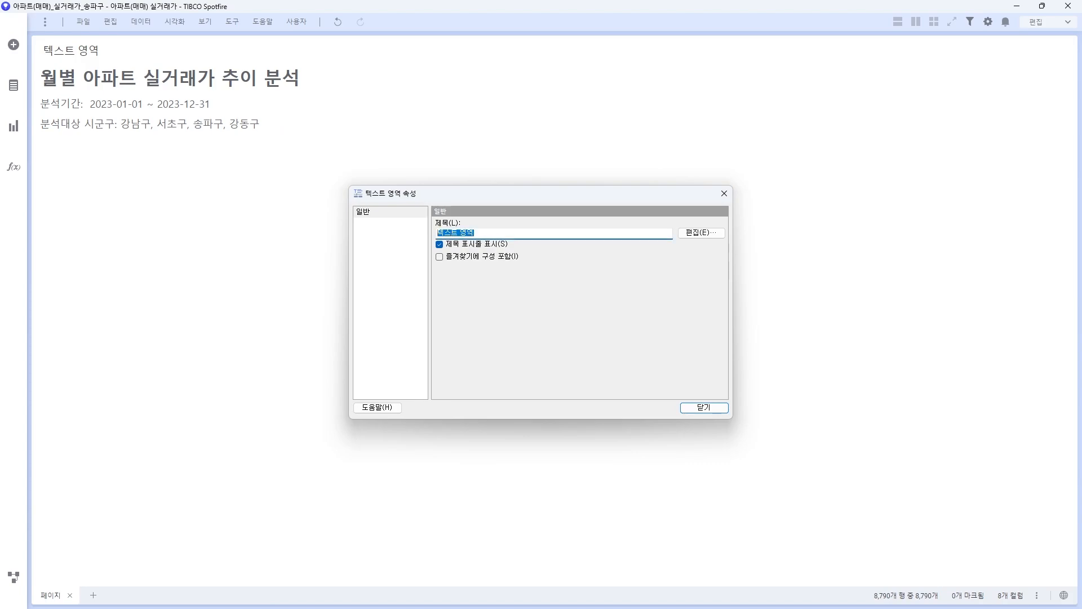
click(439, 244)
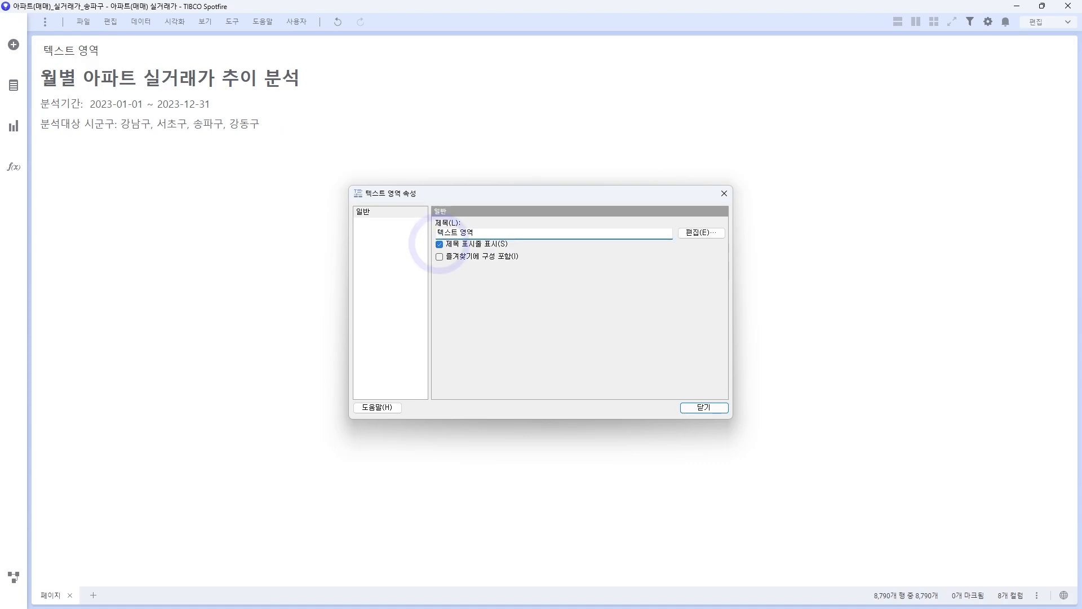
click(704, 407)
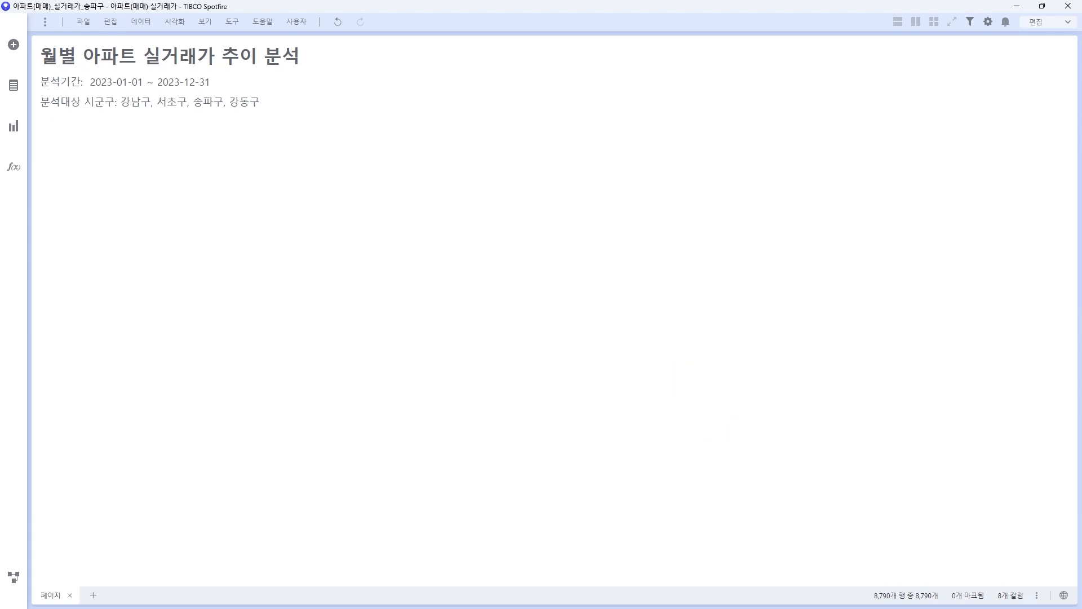
Step: Add a line chart of Sum(전용면적) by 계약일자 beside the text area
click(14, 126)
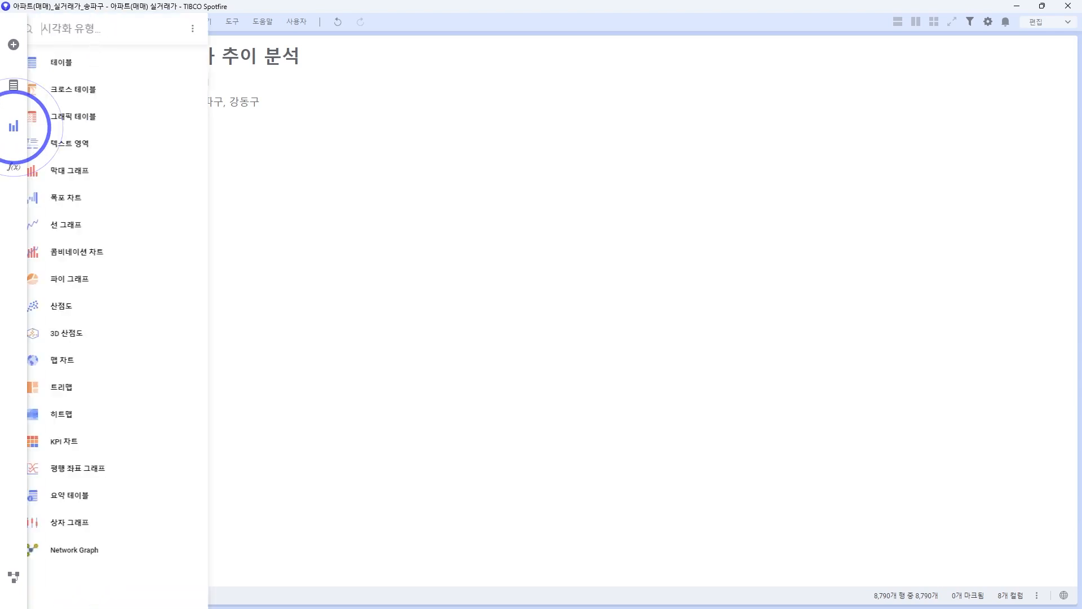
click(83, 223)
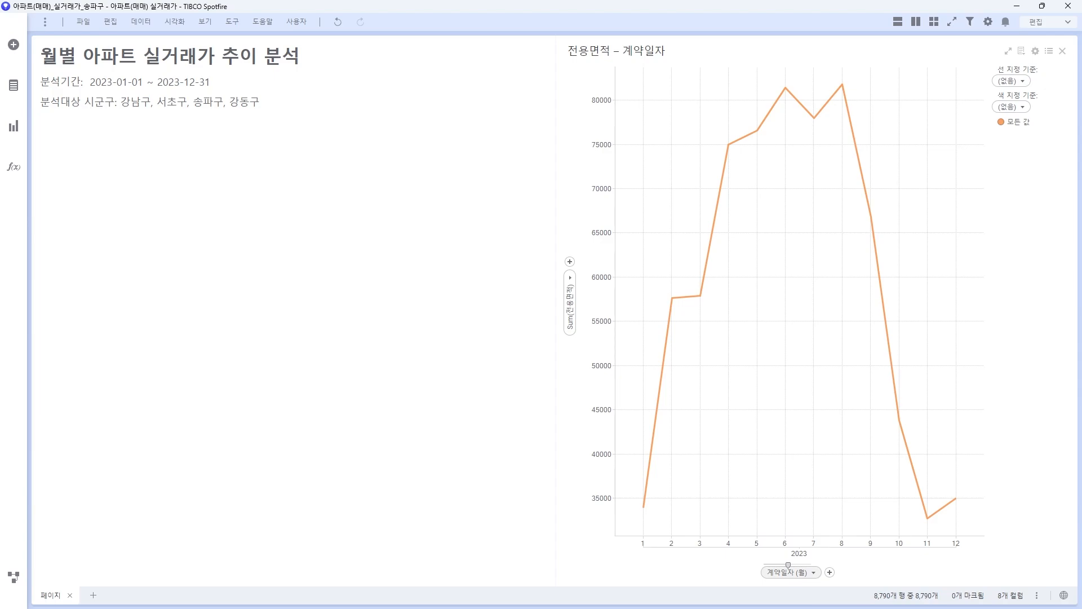
click(789, 572)
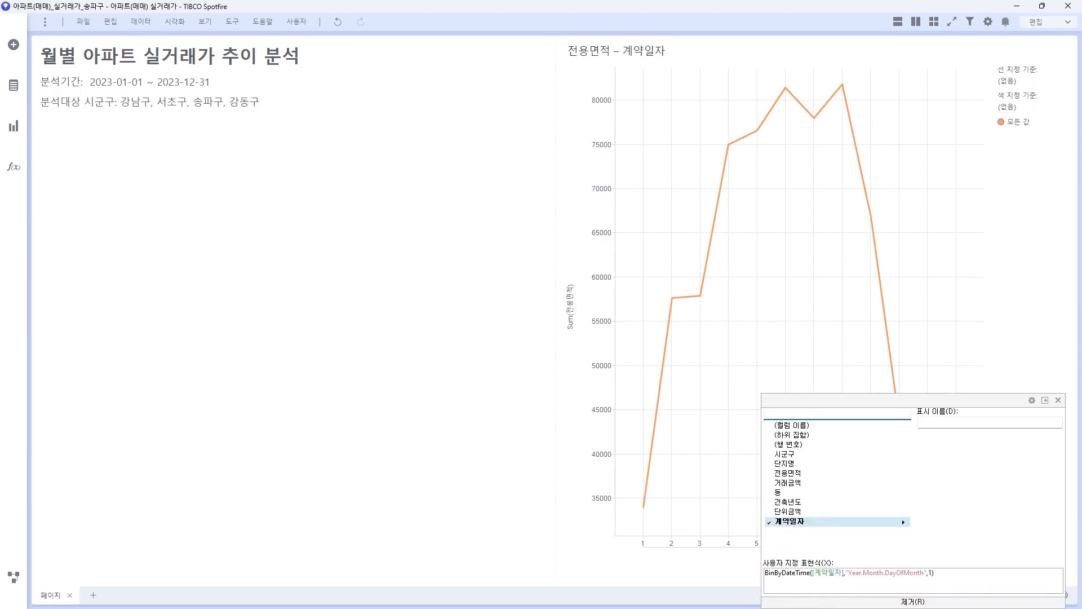
Step: Group the X-axis 계약일자 by Year » Month
click(899, 522)
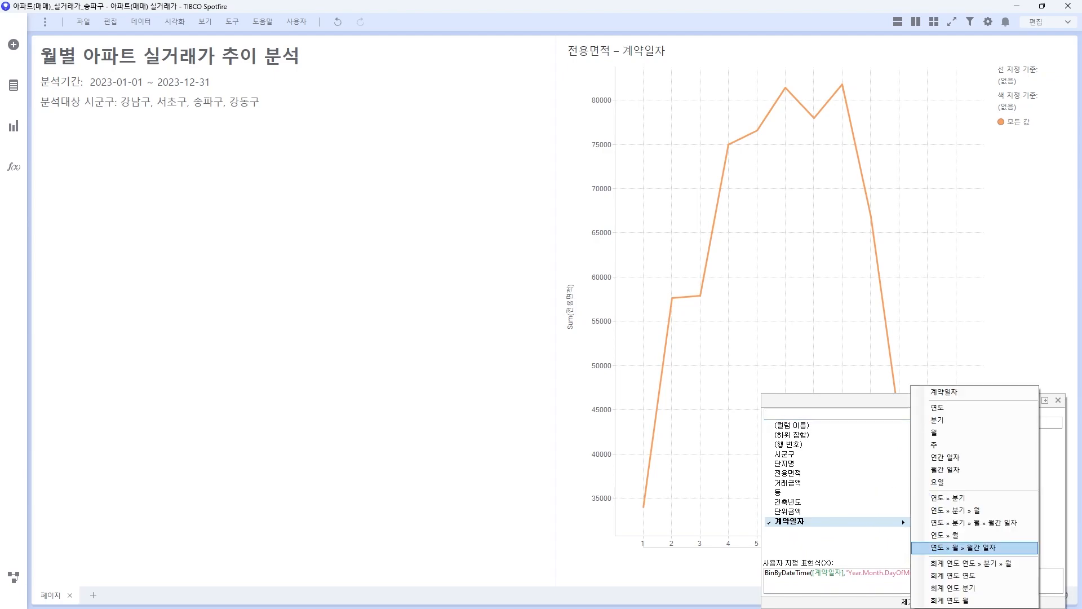
click(948, 535)
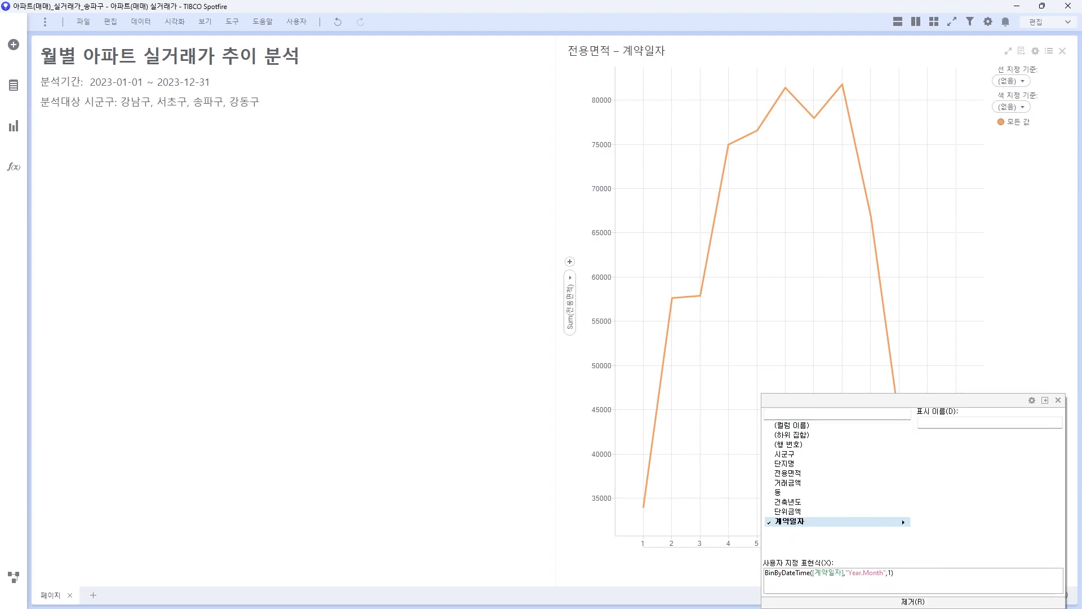
click(1058, 399)
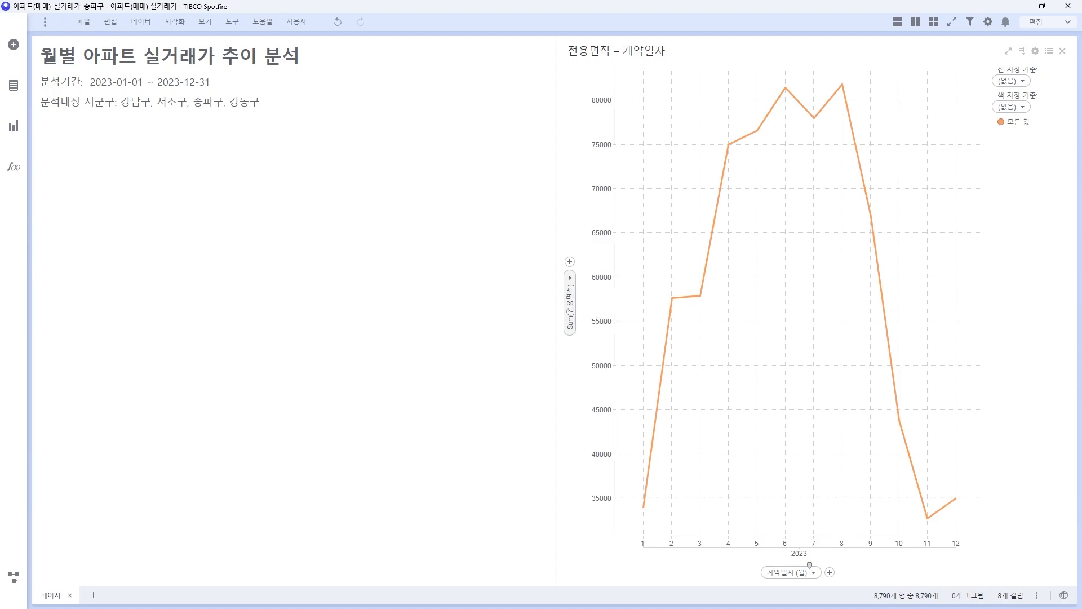
Step: Set the Y axis to Avg(단위금액)
click(570, 303)
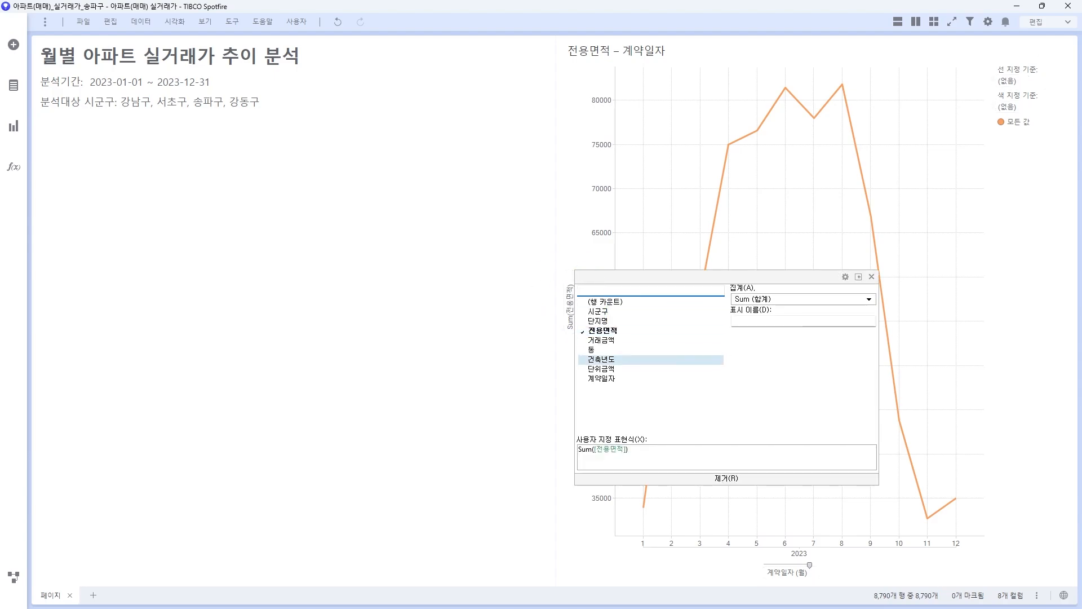
click(601, 368)
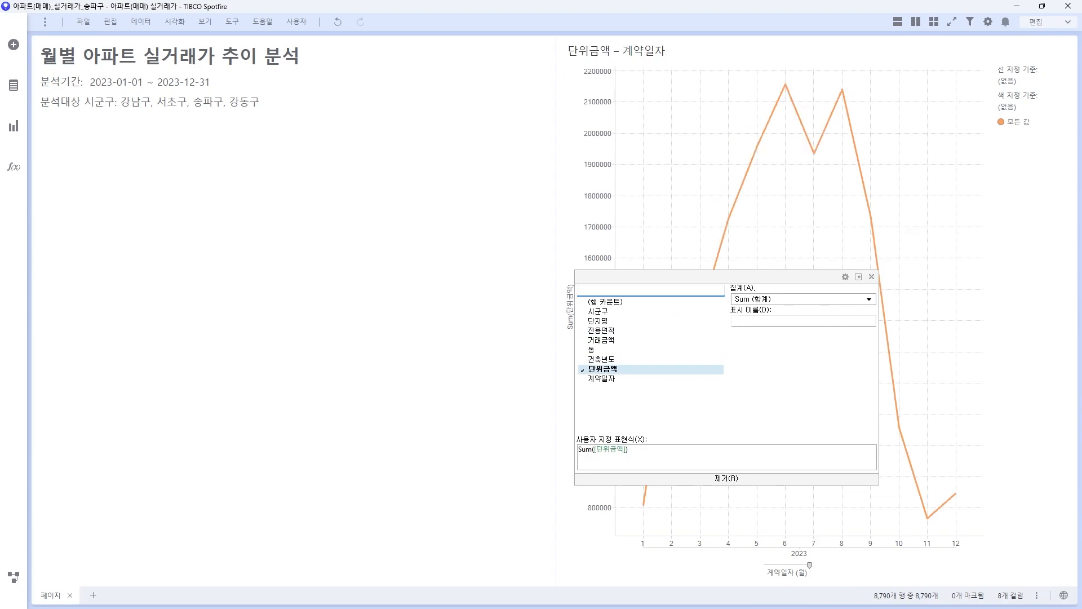
click(749, 298)
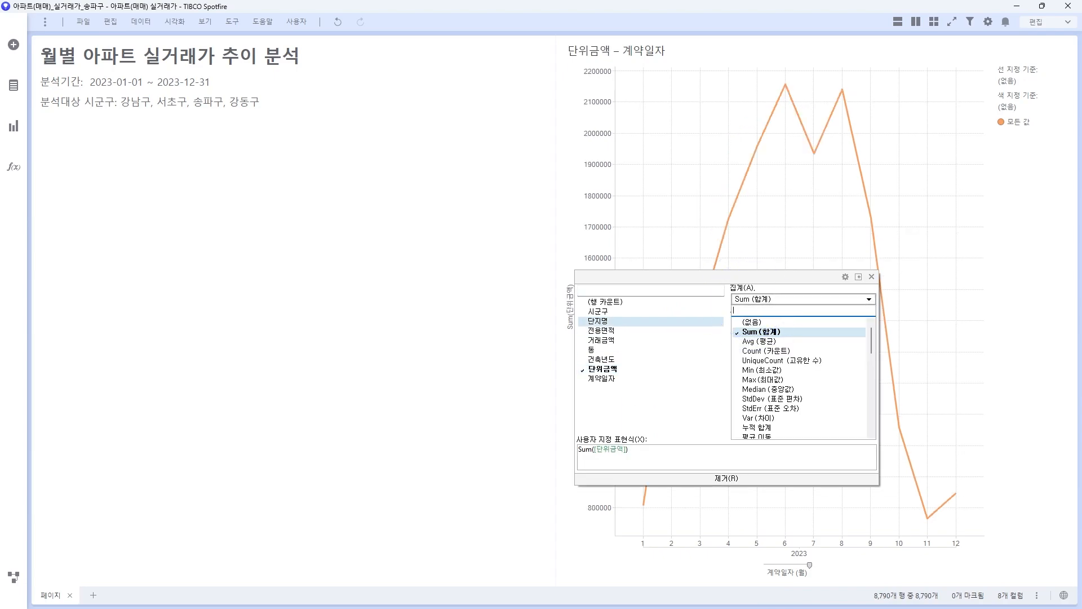
click(758, 341)
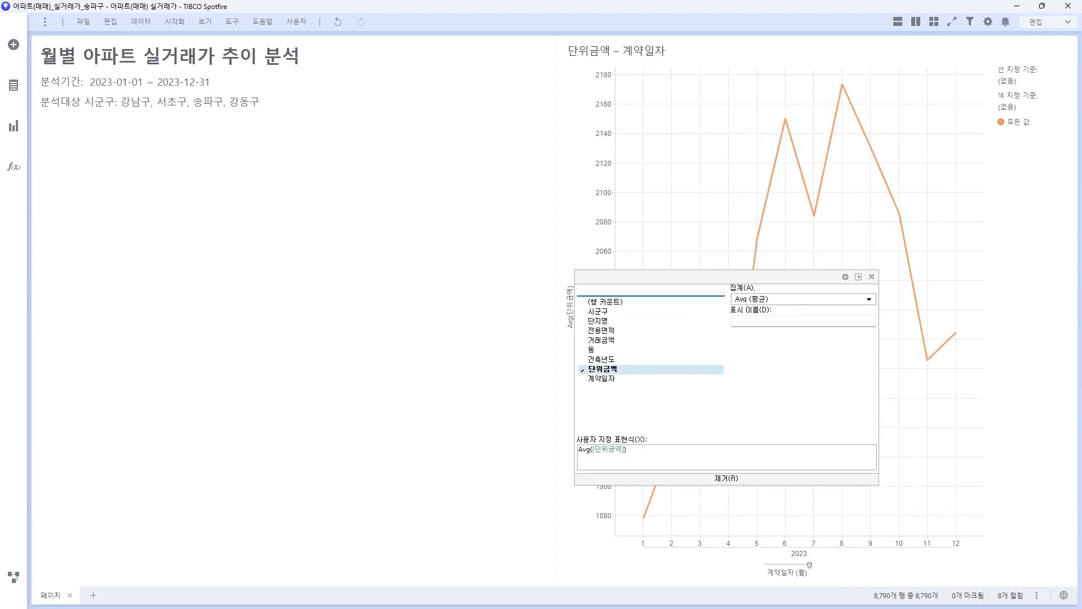
drag(704, 276, 334, 230)
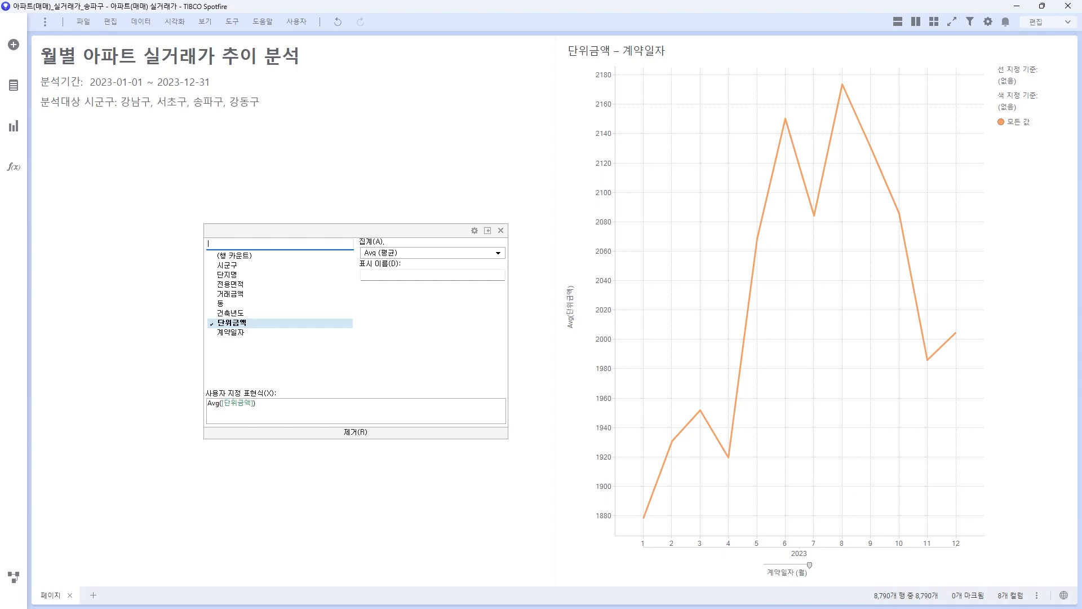
click(500, 230)
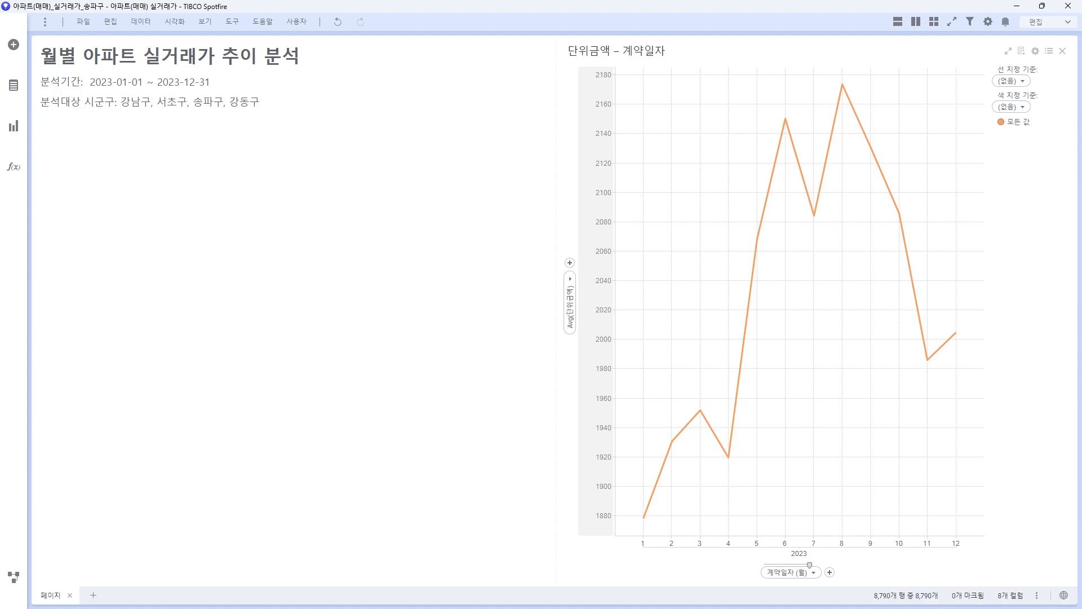
Step: Make the Y axis include zero and set its range to 1000–2500
right_click(594, 366)
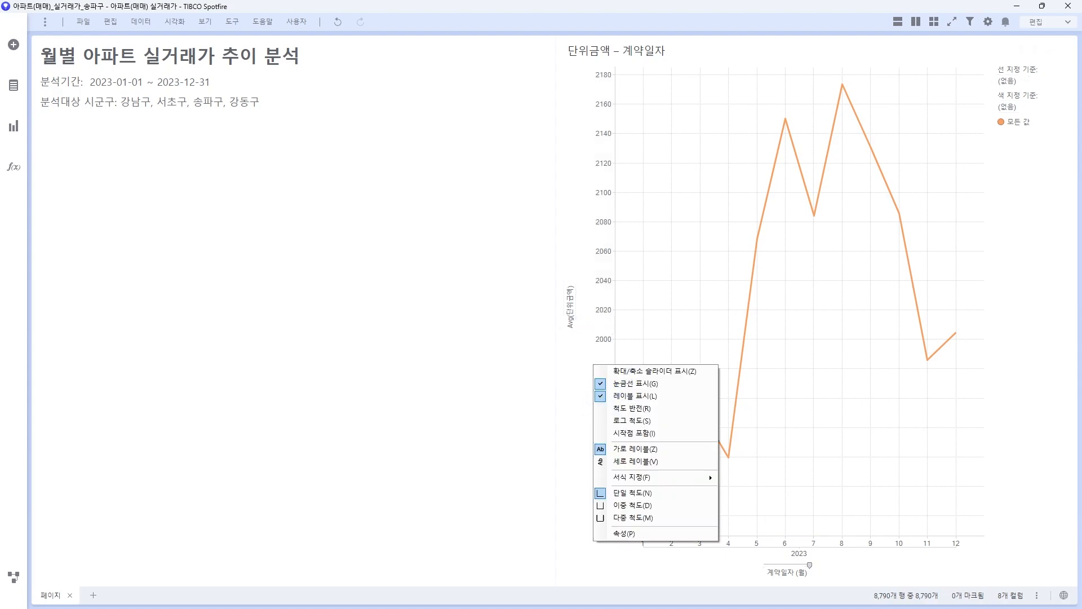
click(639, 433)
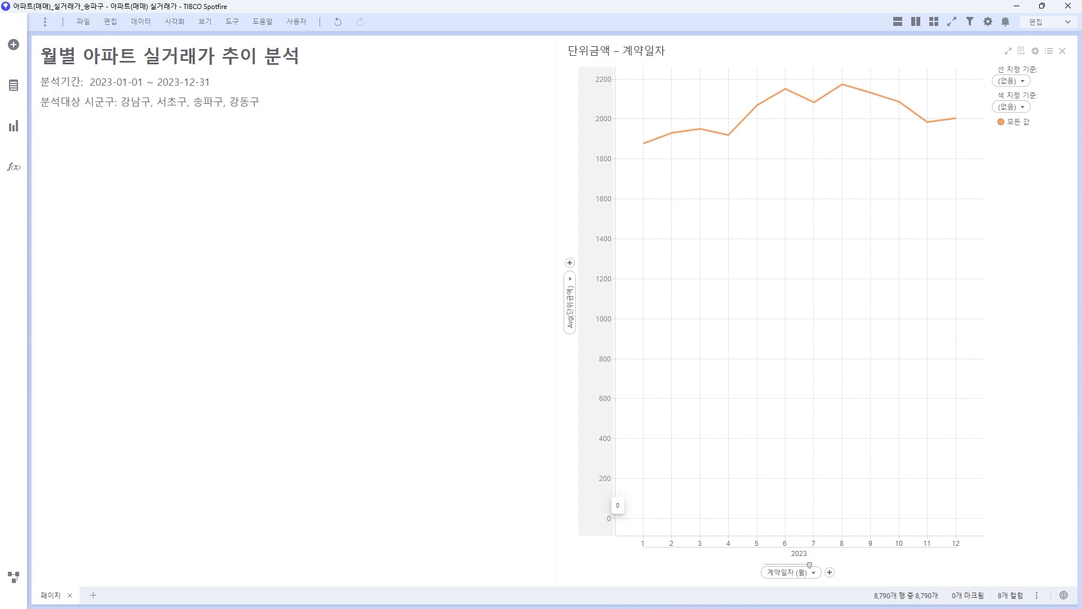
right_click(606, 417)
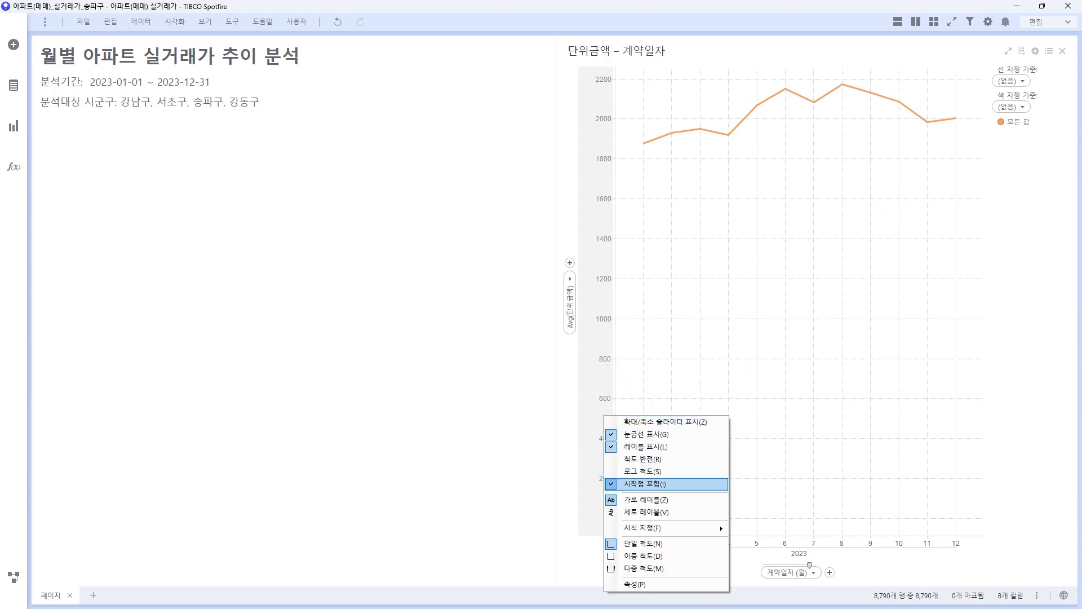
click(620, 584)
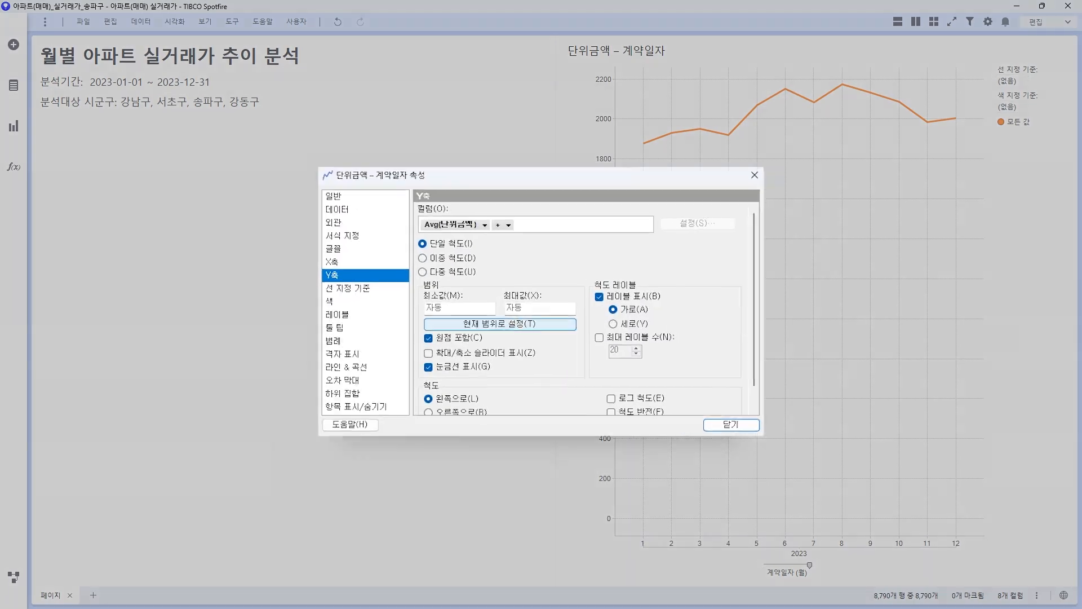
click(471, 308)
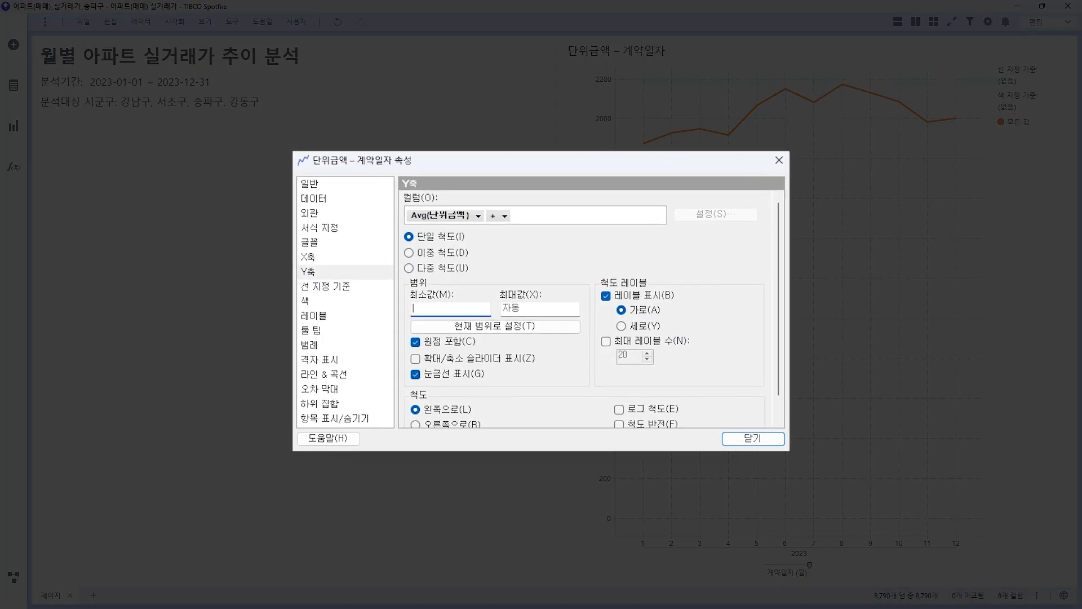
text(1000)
key(Tab)
text(25000)
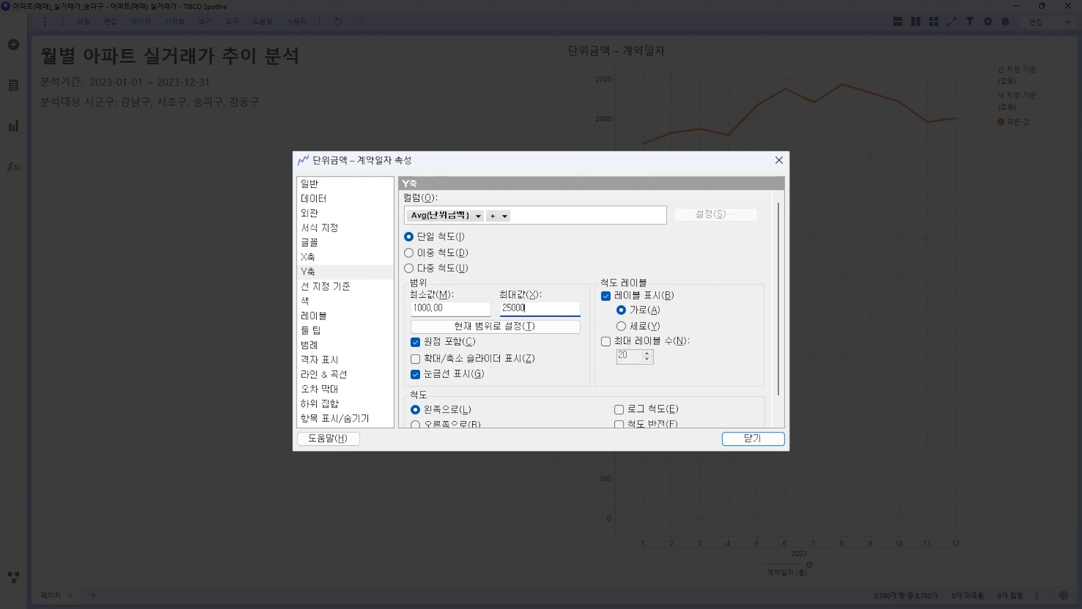
key(BackSpace)
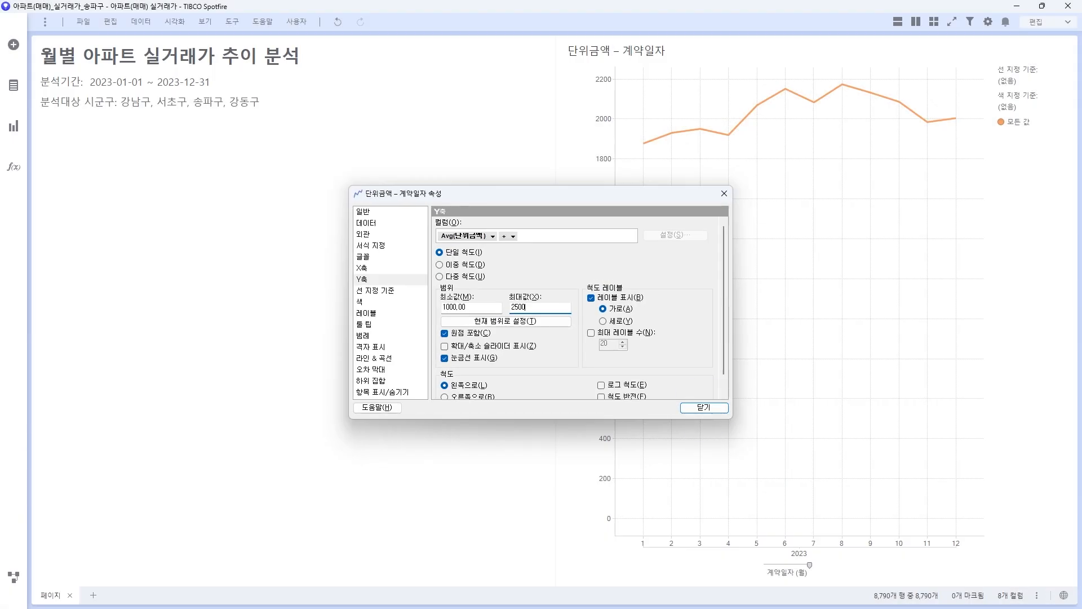
click(704, 407)
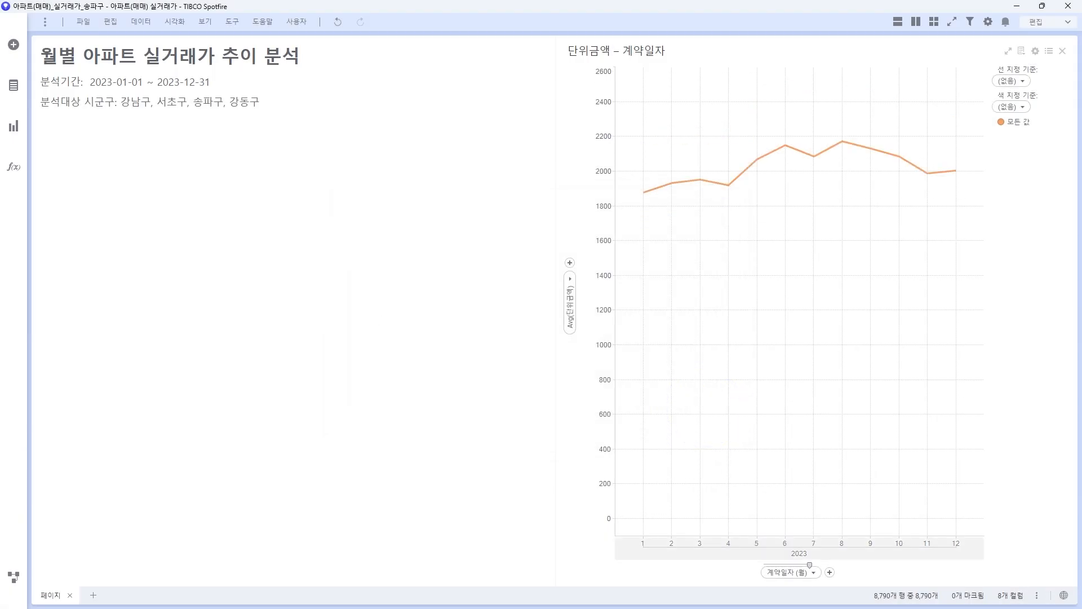
Step: Stop including zero and undo the range edits, restoring a roughly 1880–2180 Y axis
right_click(586, 430)
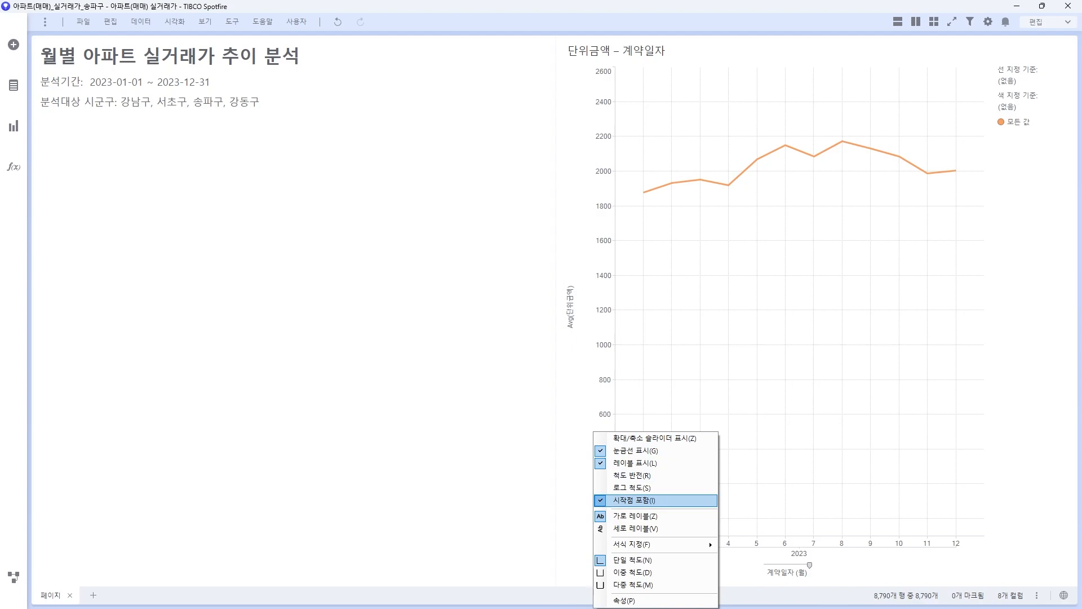
click(633, 500)
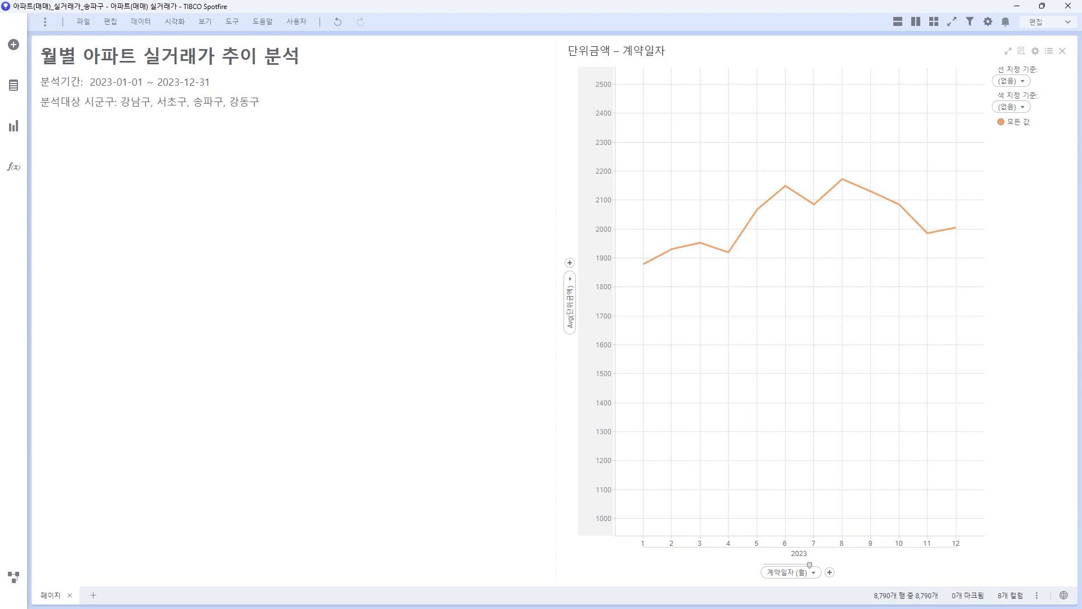
key(ctrl+z)
key(ctrl+z)
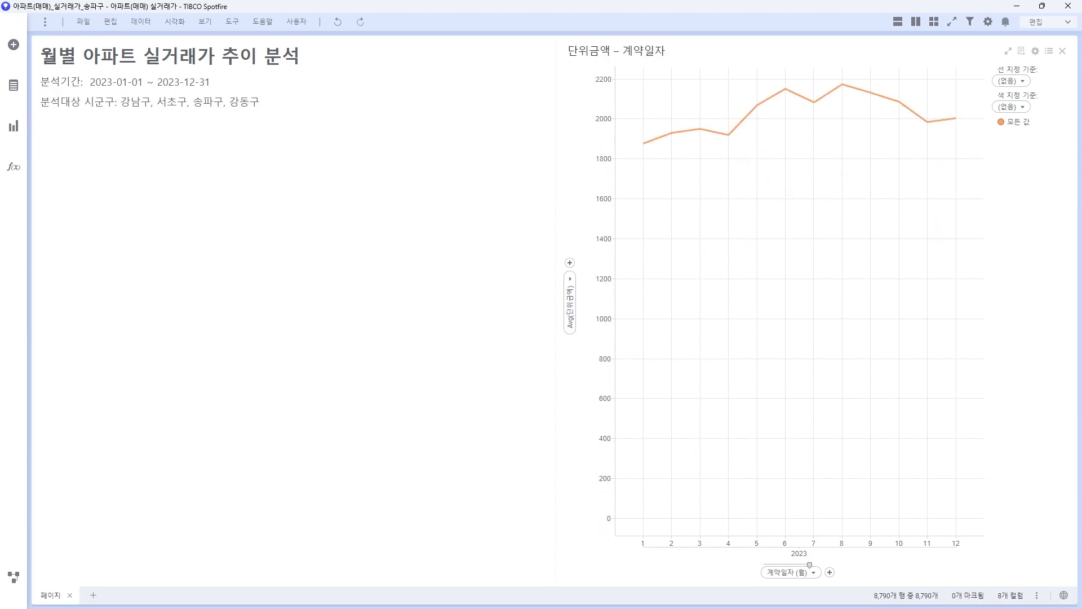
key(ctrl+z)
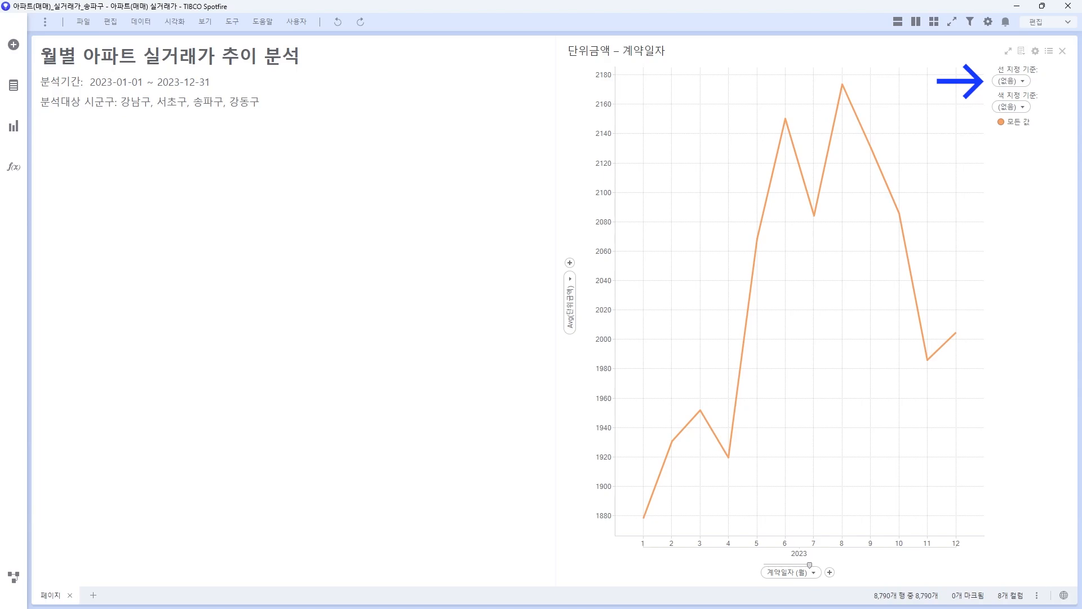
Step: Set 선 지정 기준 and 색 지정 기준 to 시군구, briefly marking then clearing the 강남구 line
click(1012, 80)
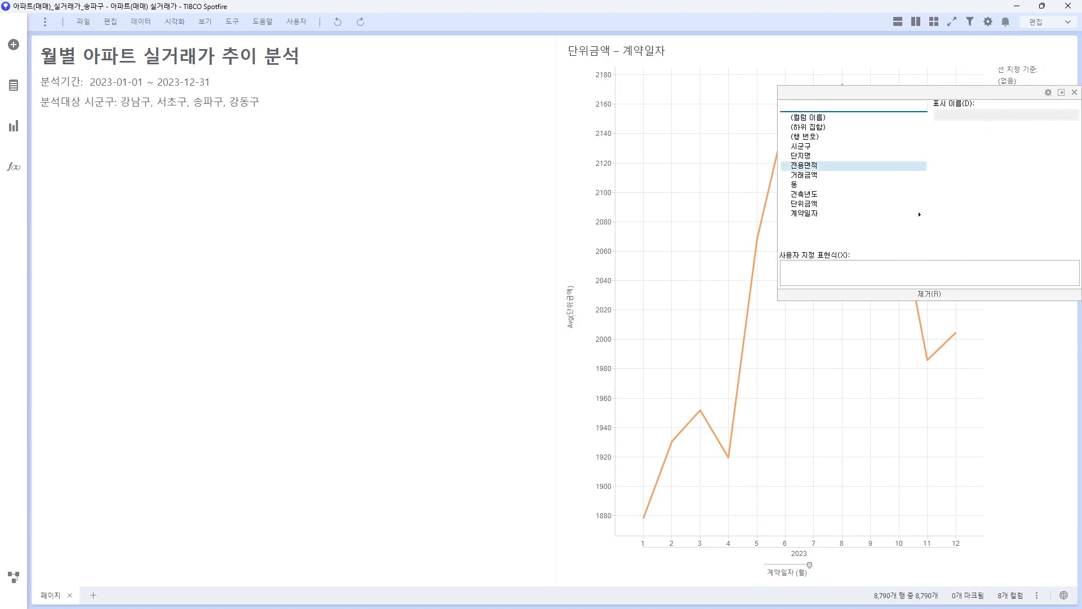
click(802, 146)
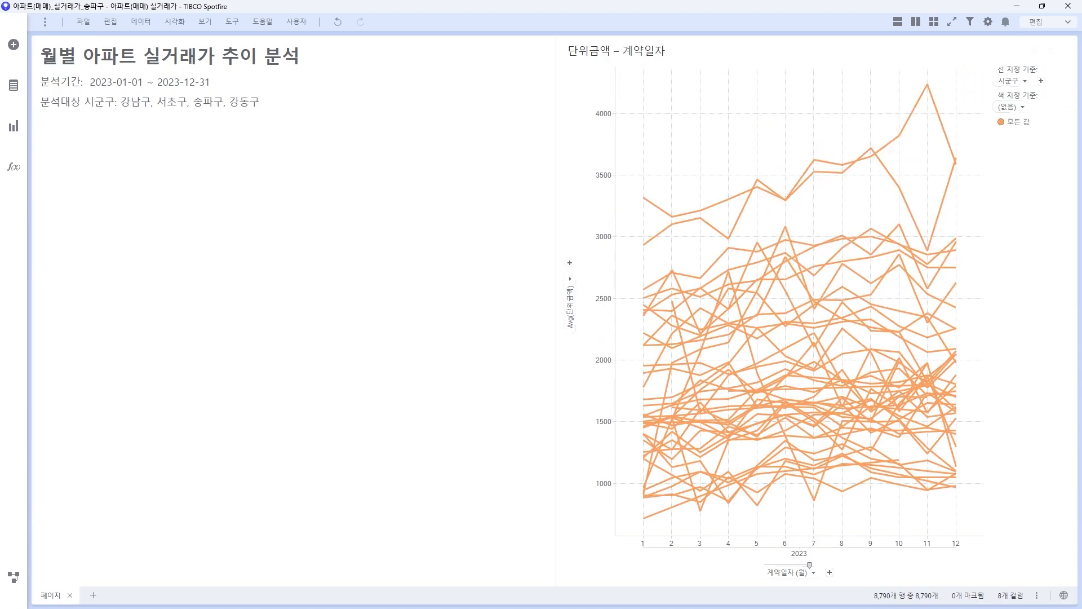
click(1008, 106)
click(802, 191)
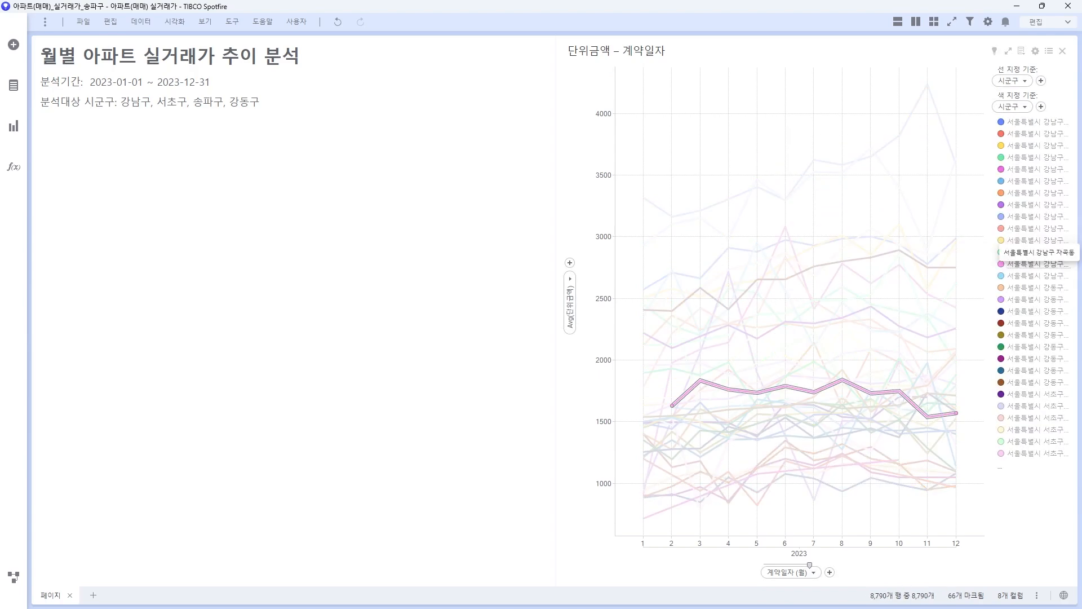
click(1037, 170)
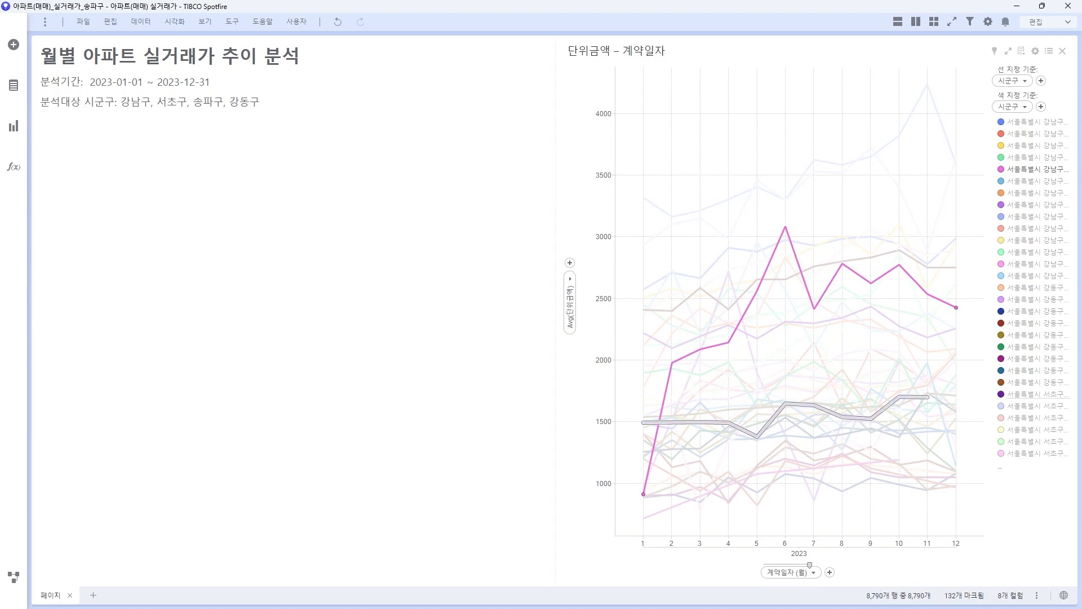
click(699, 141)
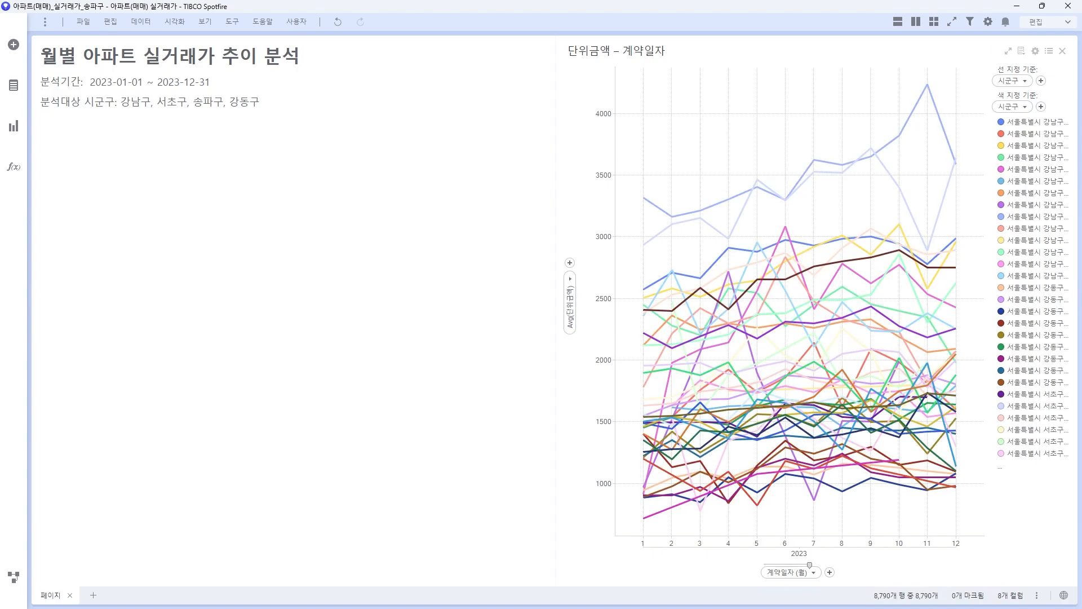
Step: Add a linked 계약일자별 단위금액 detail bar chart from the line chart
right_click(717, 146)
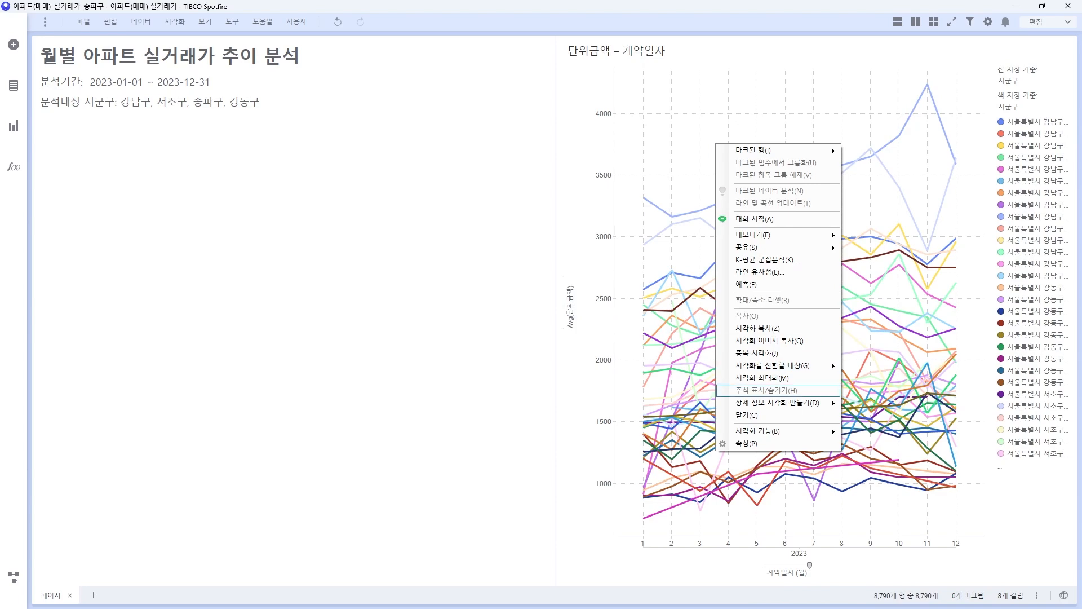
click(775, 403)
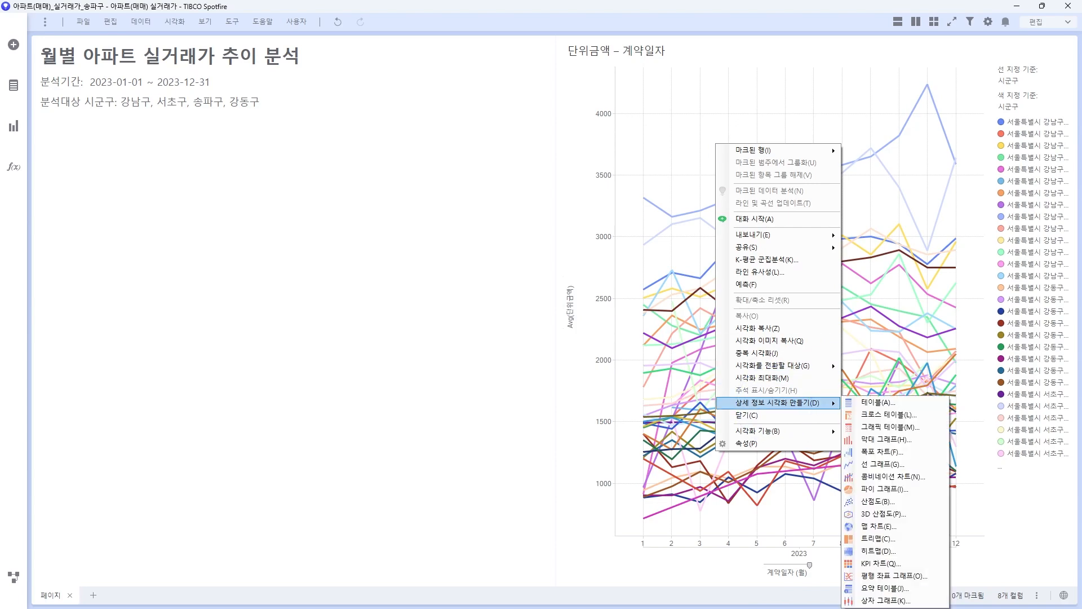
click(885, 439)
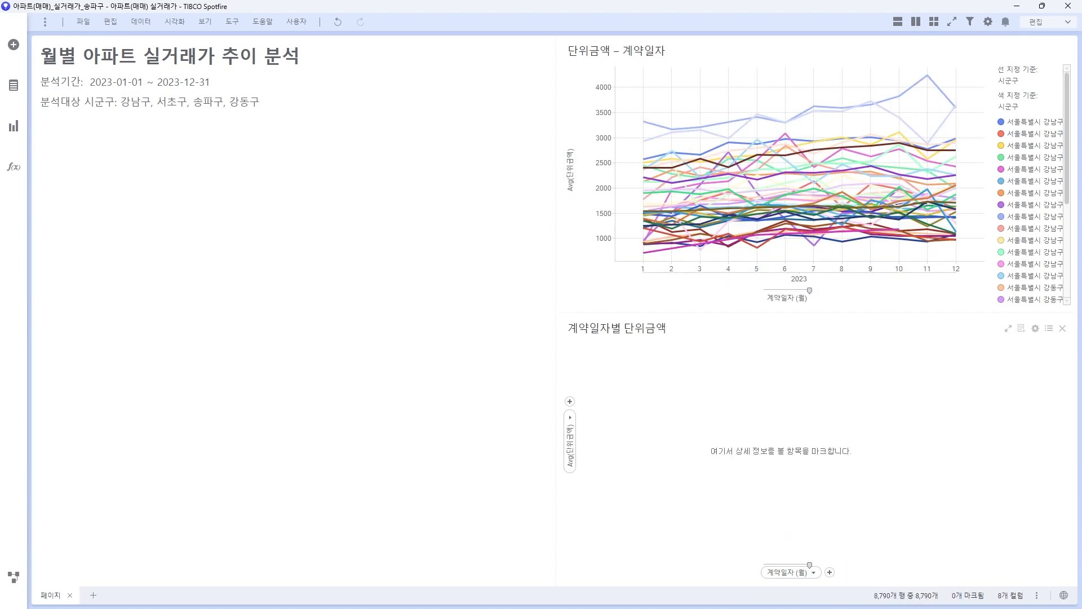
Step: Add a linked 실거래가 데이터 detail table from the line chart
right_click(832, 248)
click(890, 504)
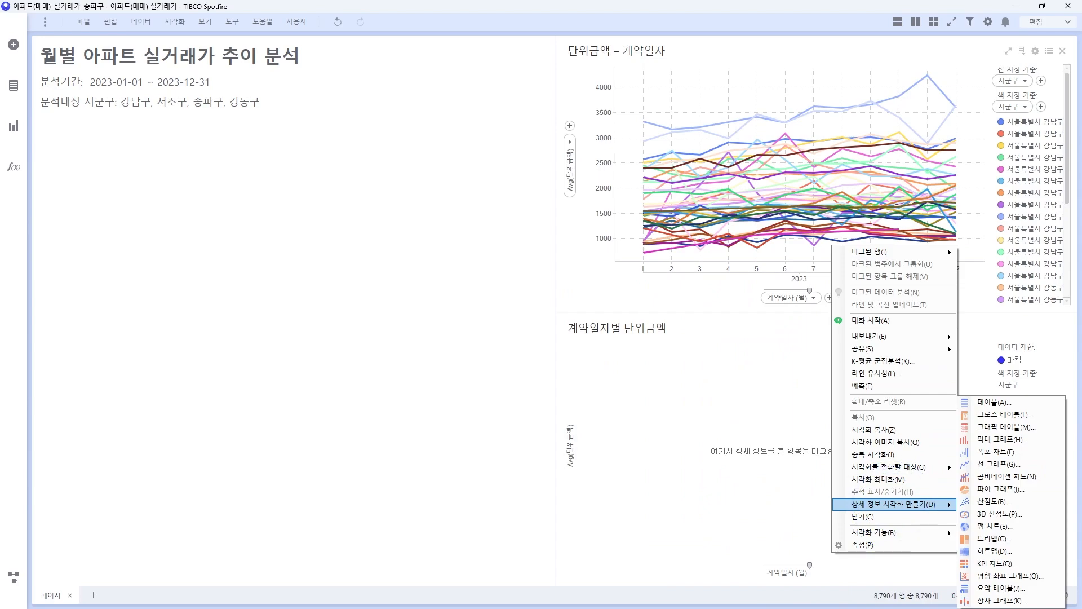
click(993, 402)
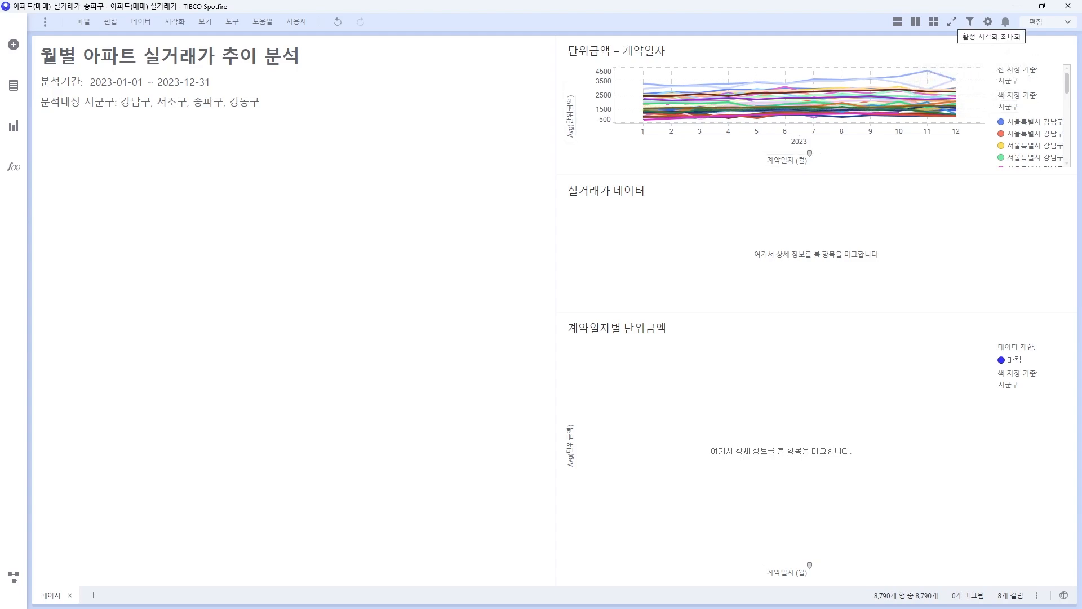
click(953, 23)
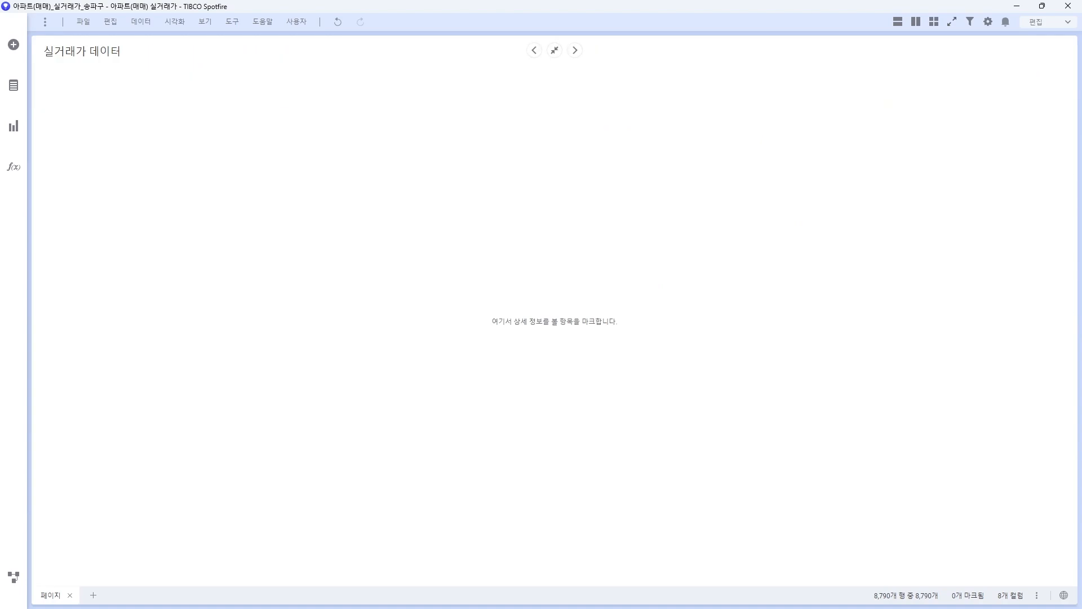
click(575, 50)
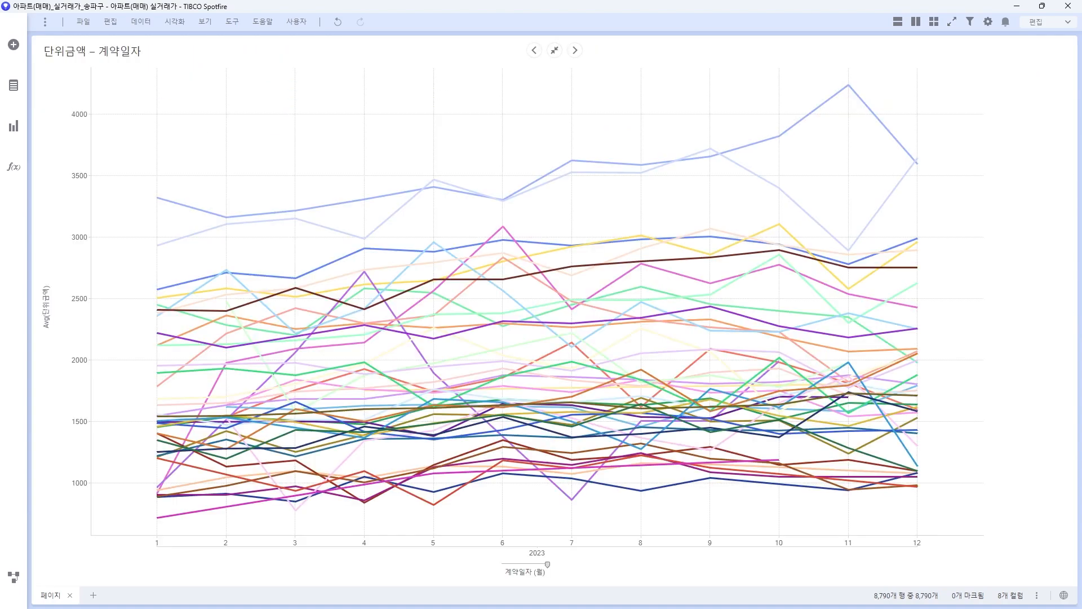
click(575, 50)
click(534, 51)
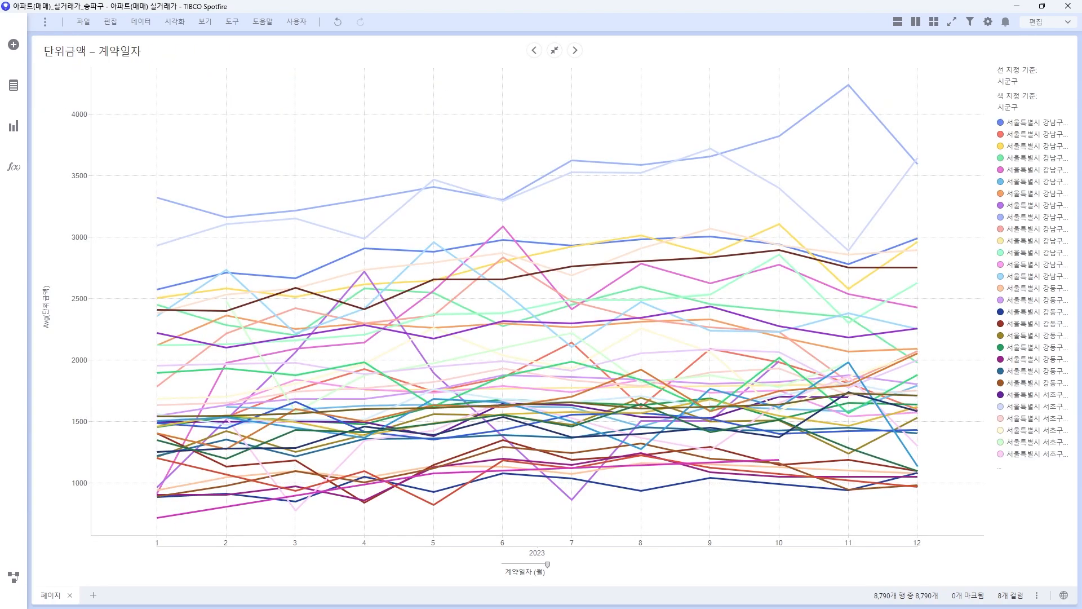
click(534, 50)
click(535, 50)
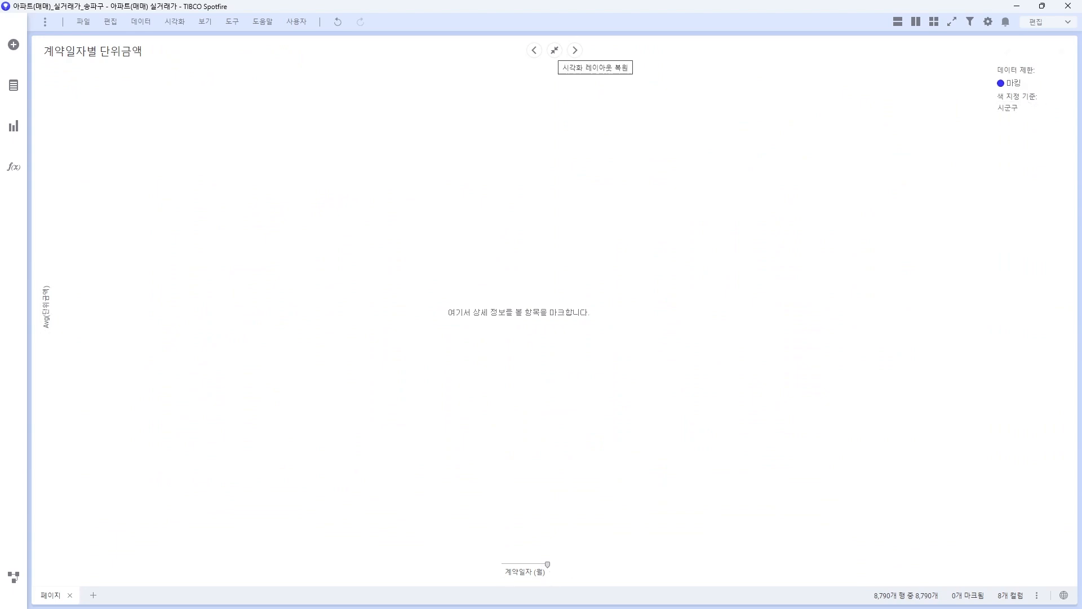
click(555, 50)
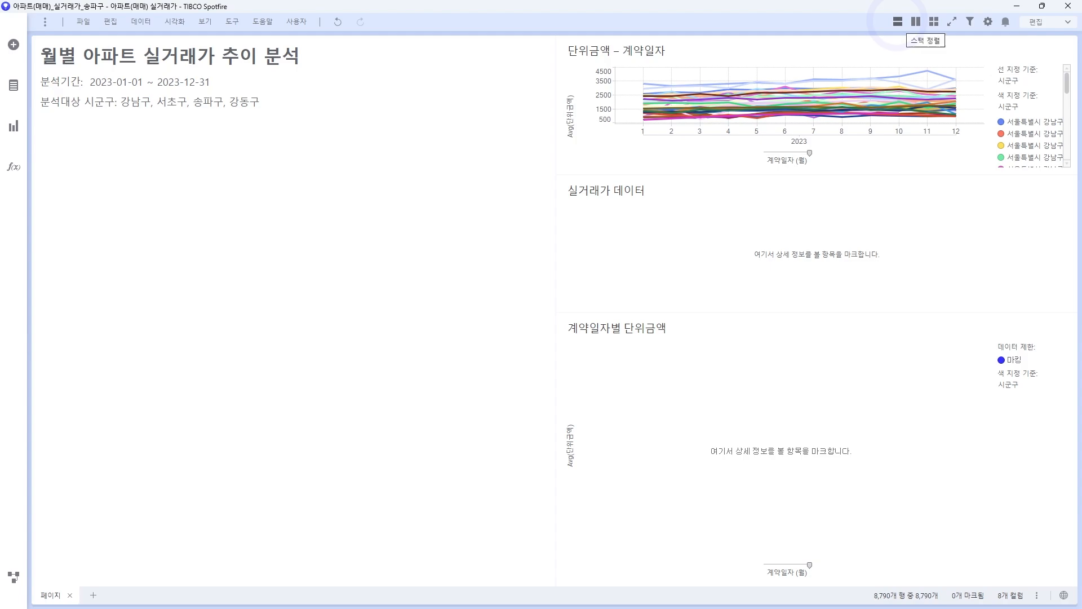
Step: Stack the visuals, shrink the title, and put the table beside the bar chart
click(898, 21)
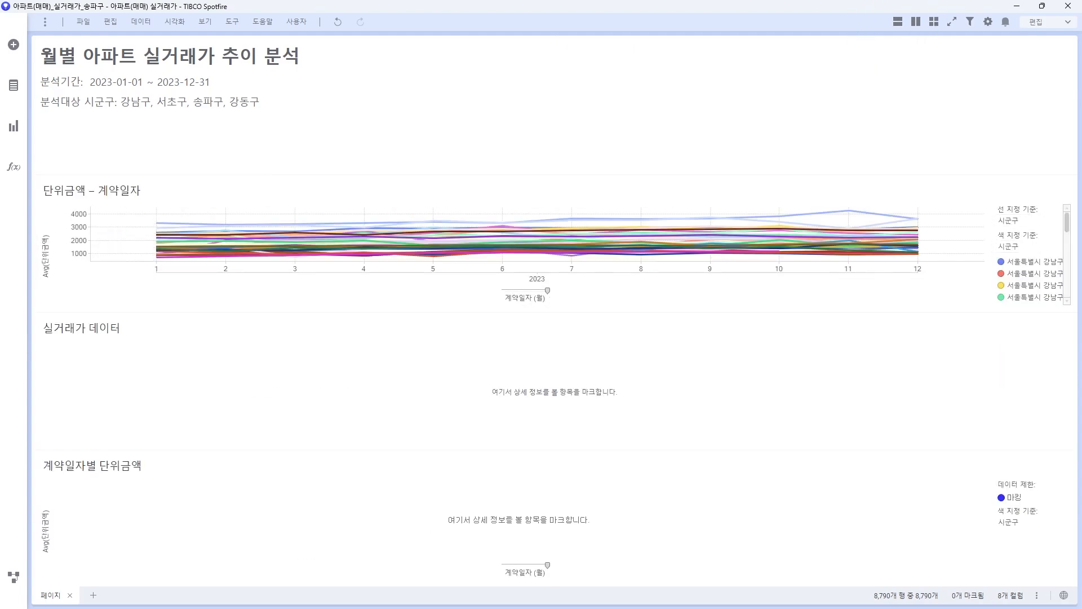
drag(555, 174, 555, 122)
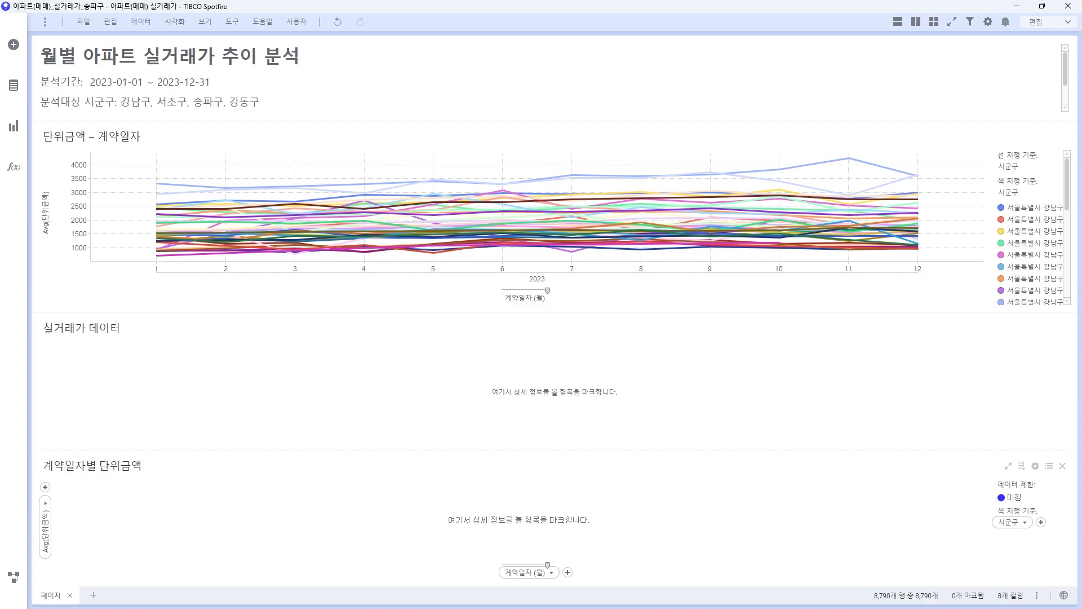
drag(82, 328, 917, 534)
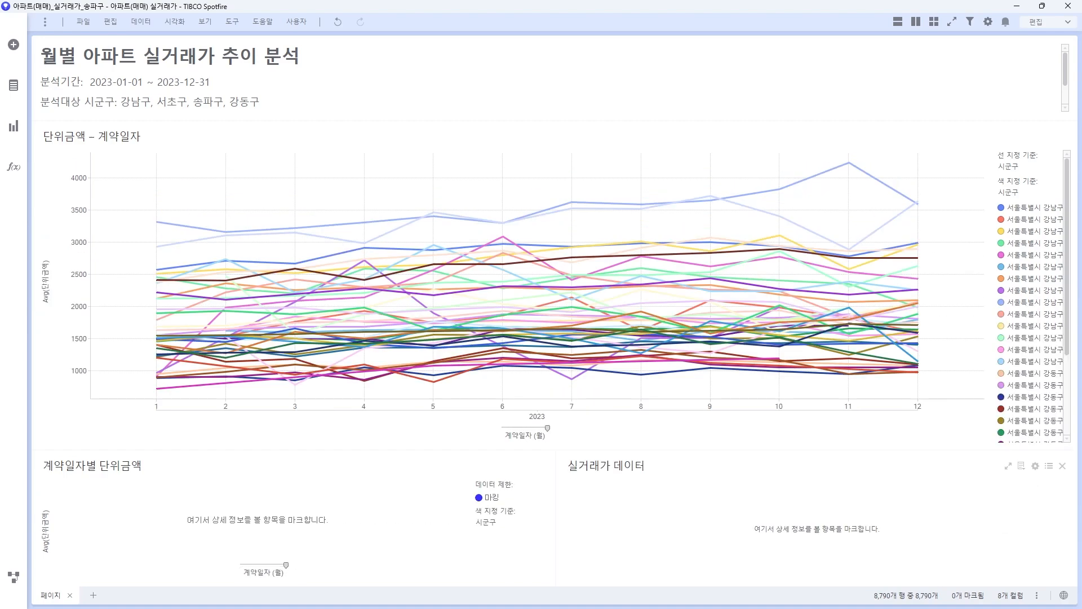
drag(902, 450, 902, 382)
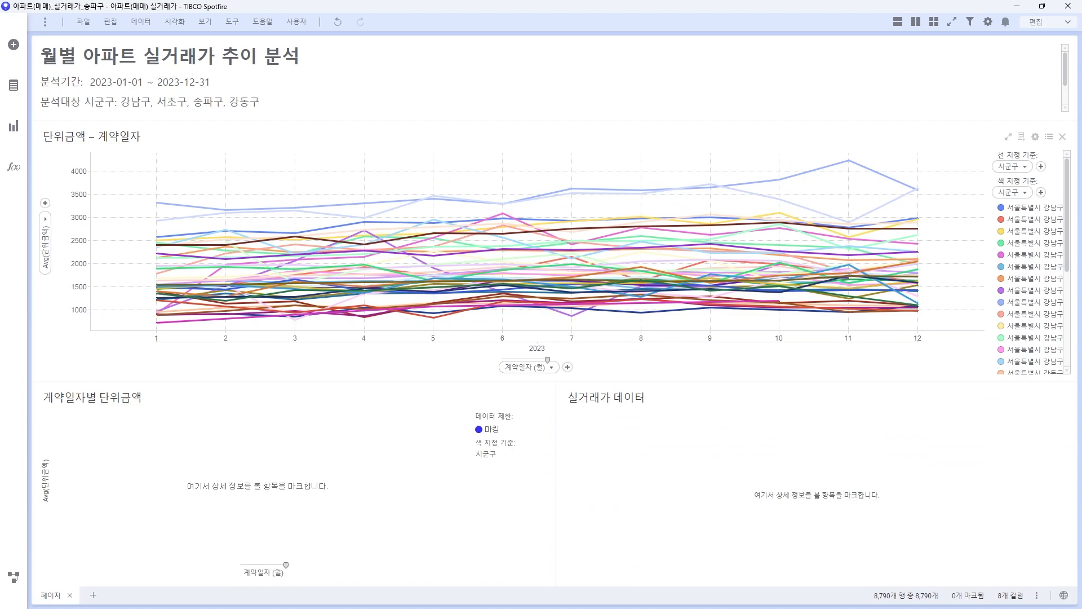
Step: Test marking months 5–6, the red 강남구 line, and months 10–11, then clear it
drag(414, 168, 524, 326)
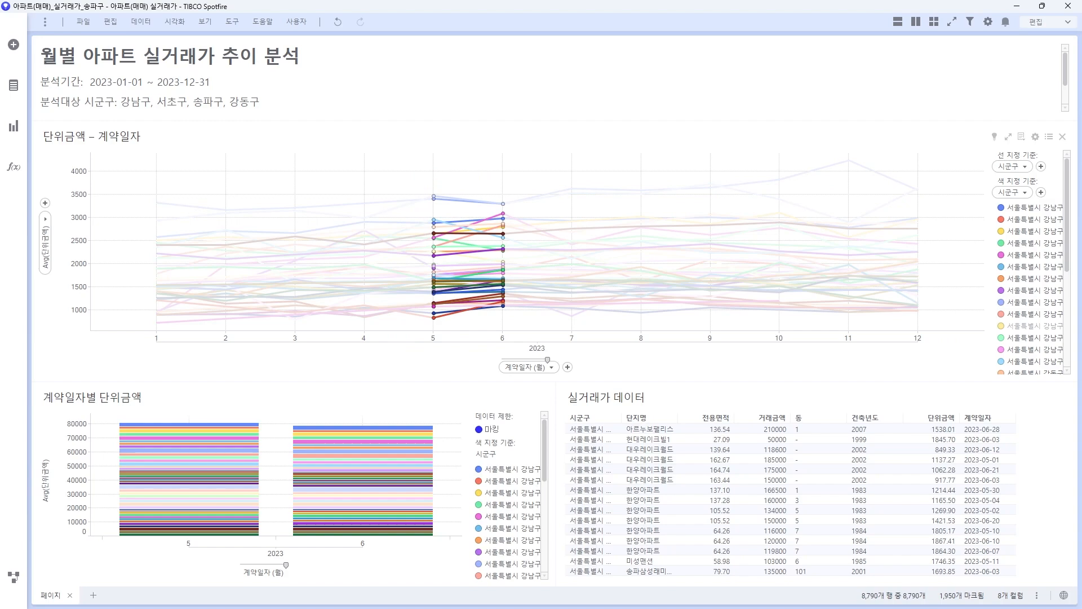
click(524, 326)
click(1034, 208)
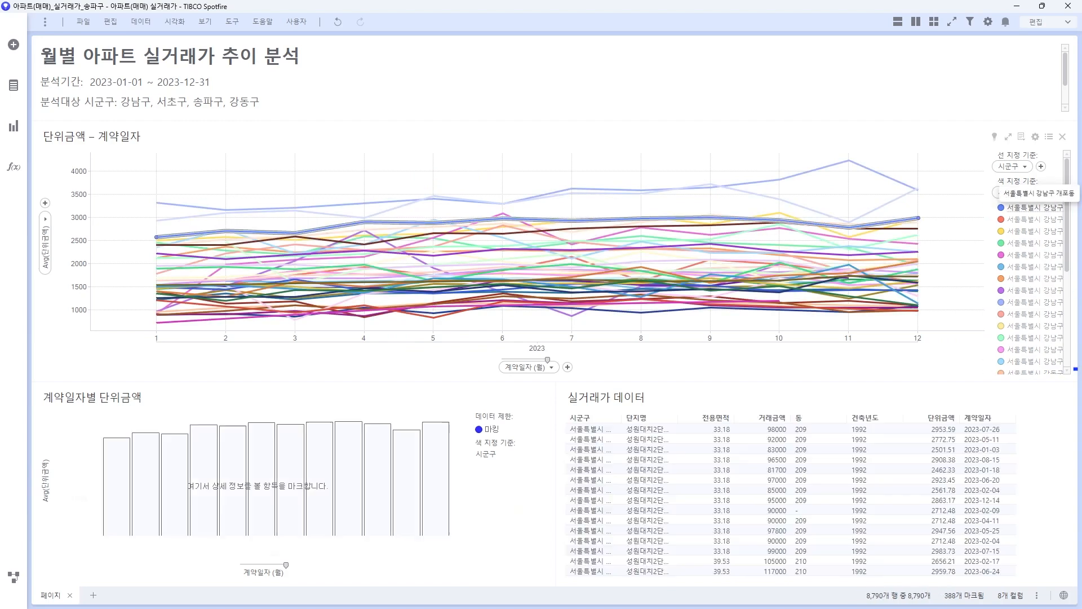
click(1034, 220)
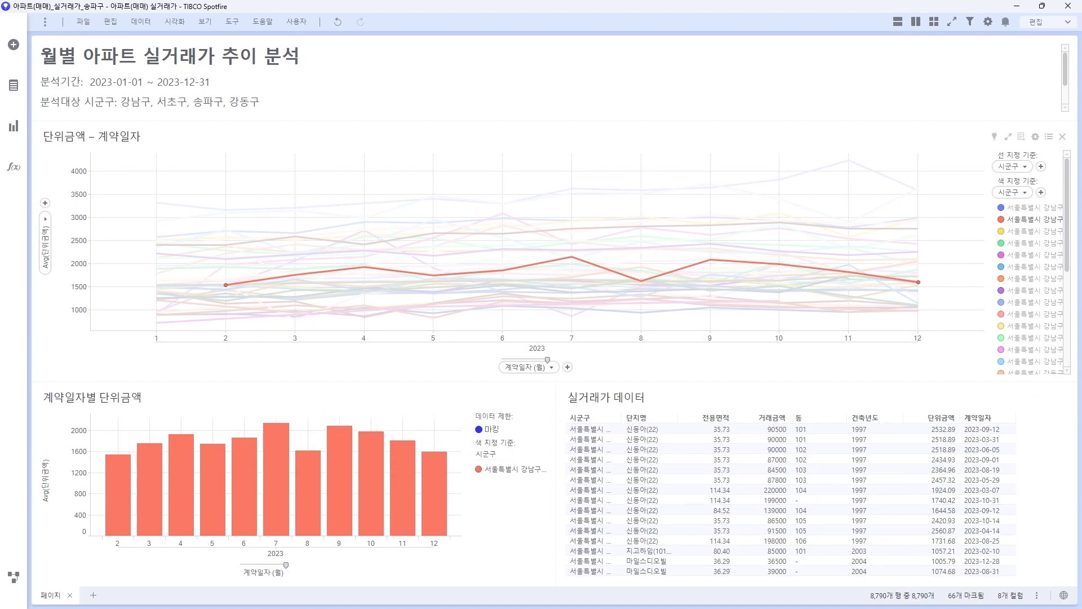
drag(769, 153, 853, 300)
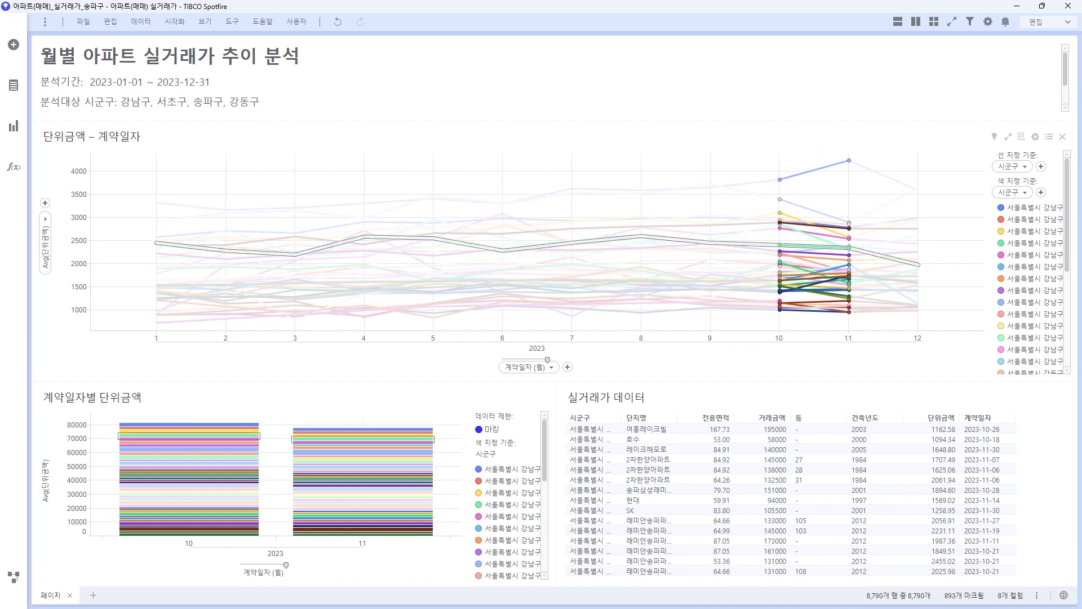
click(649, 169)
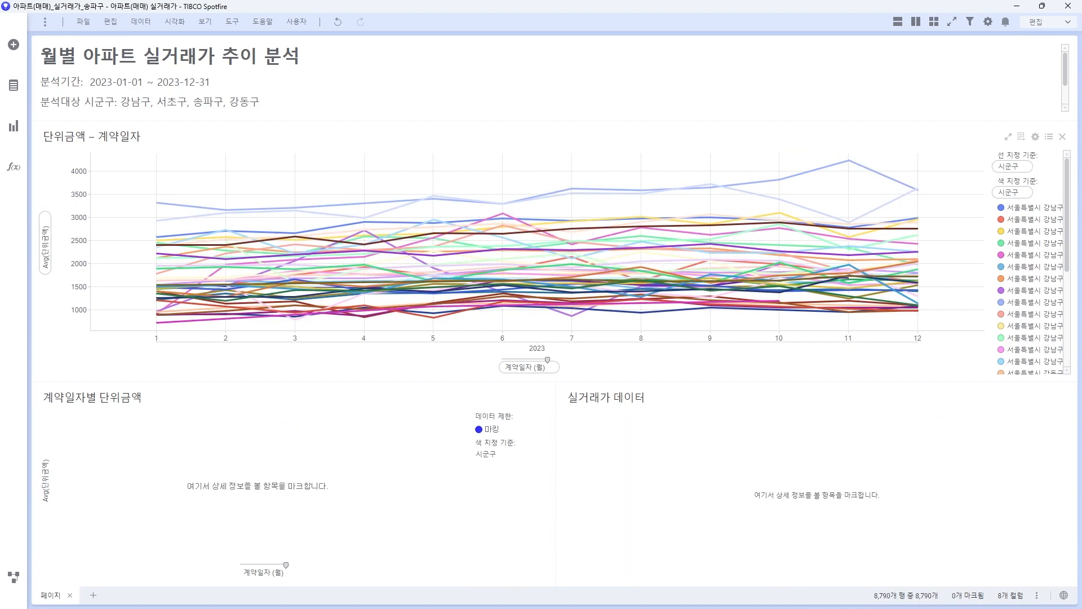
Step: Group the detail bar chart by 단지명 and mark the top light-blue line to preview
click(257, 572)
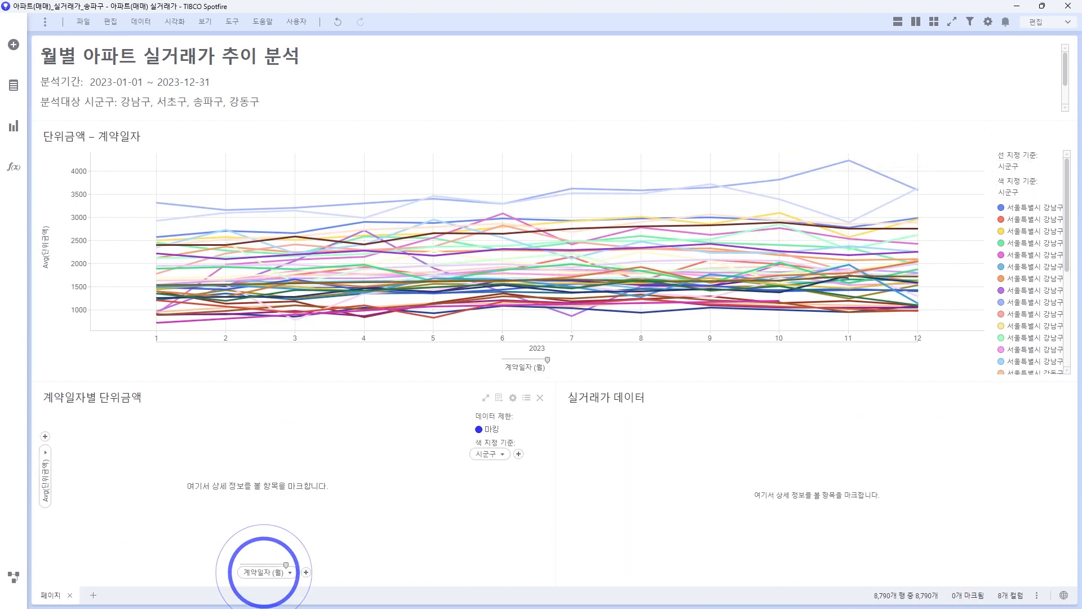
click(259, 463)
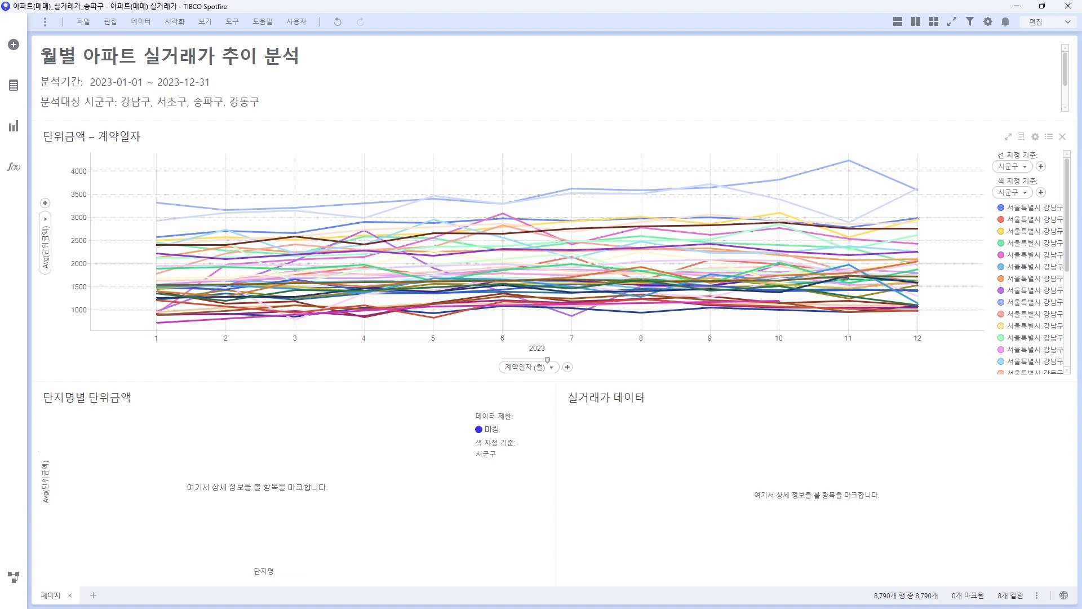
click(471, 201)
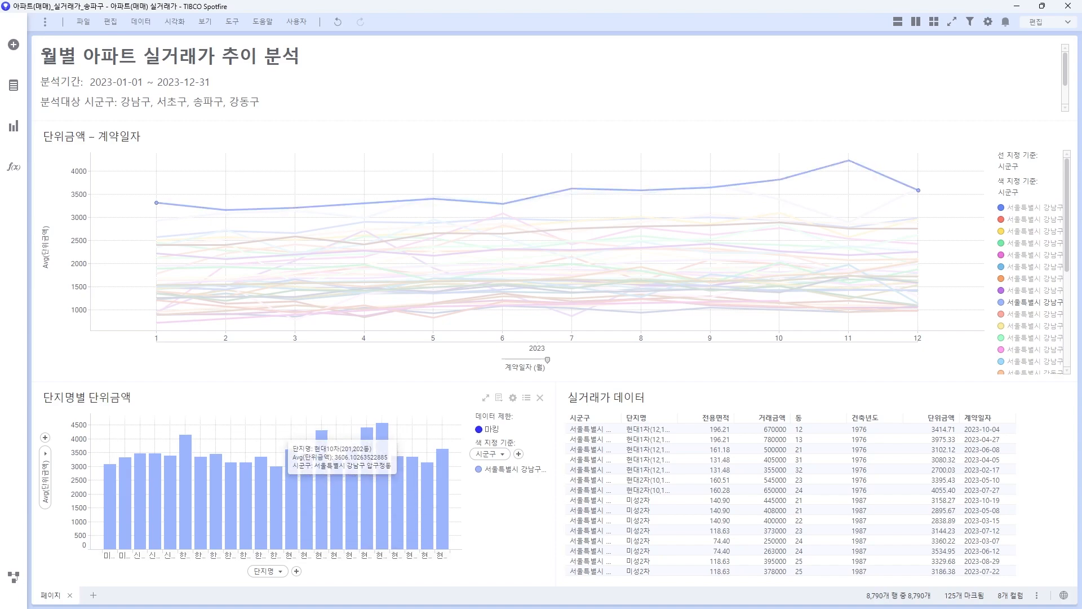
Step: Switch the detail chart to horizontal bars
click(350, 422)
right_click(209, 498)
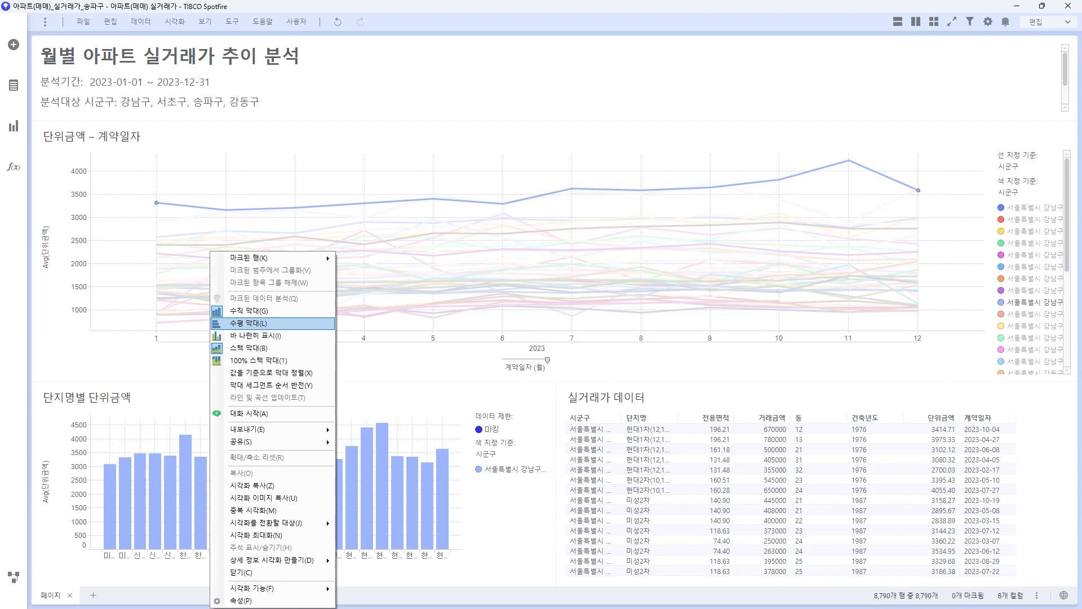
click(252, 323)
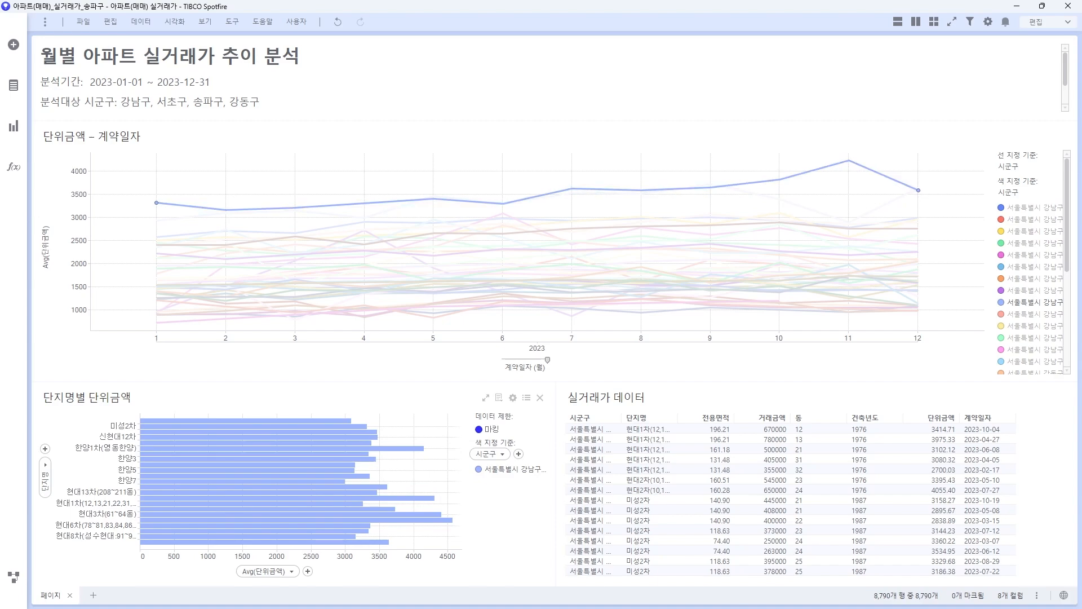
Step: Sort the bars by value, highest Avg(단위금액) at the top
right_click(384, 462)
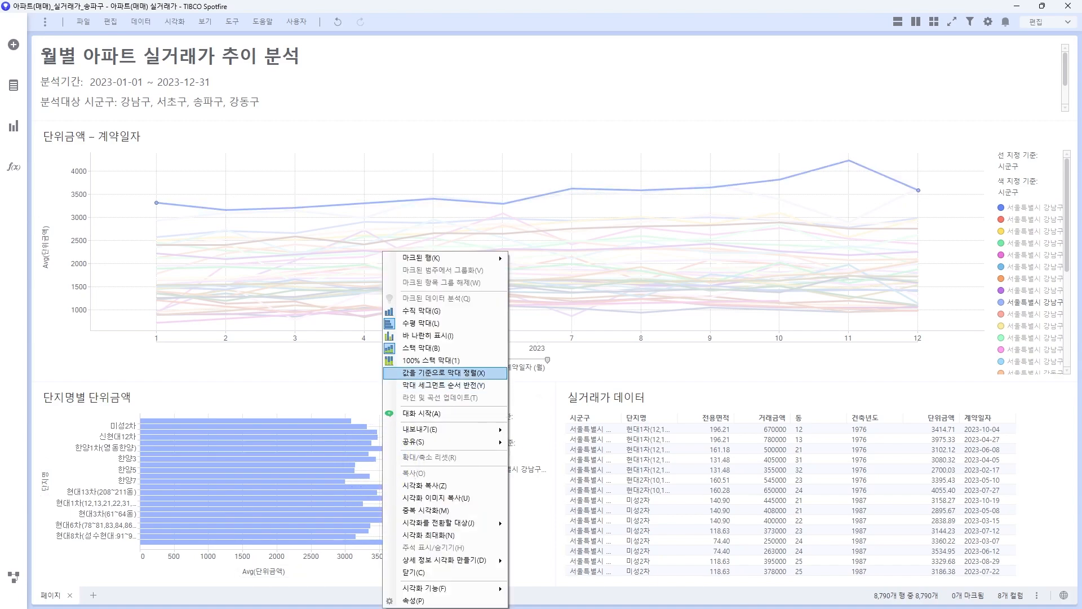
click(443, 372)
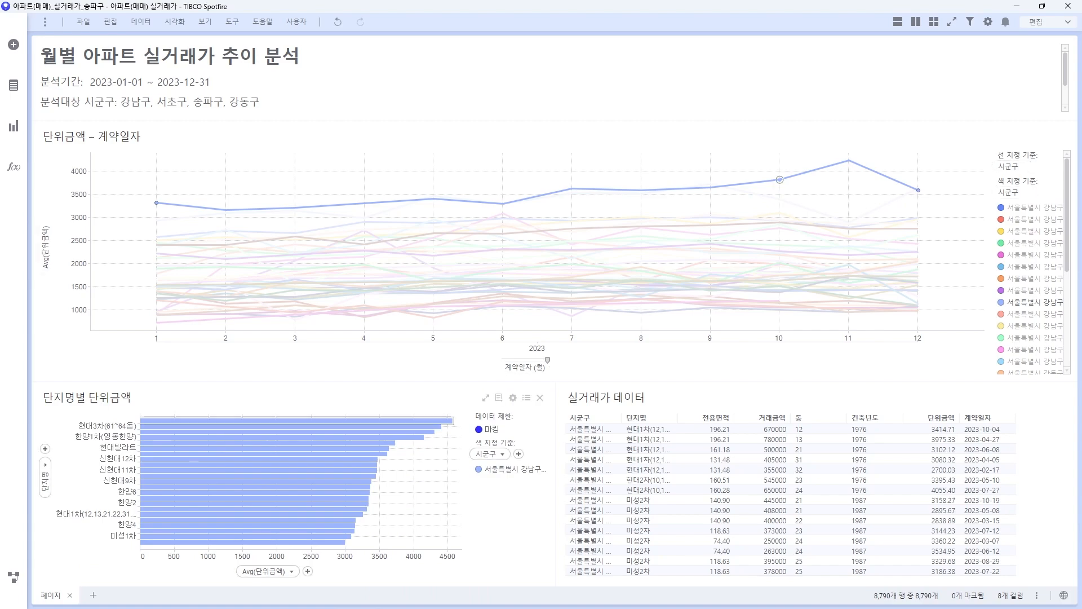
mouse_move(449, 420)
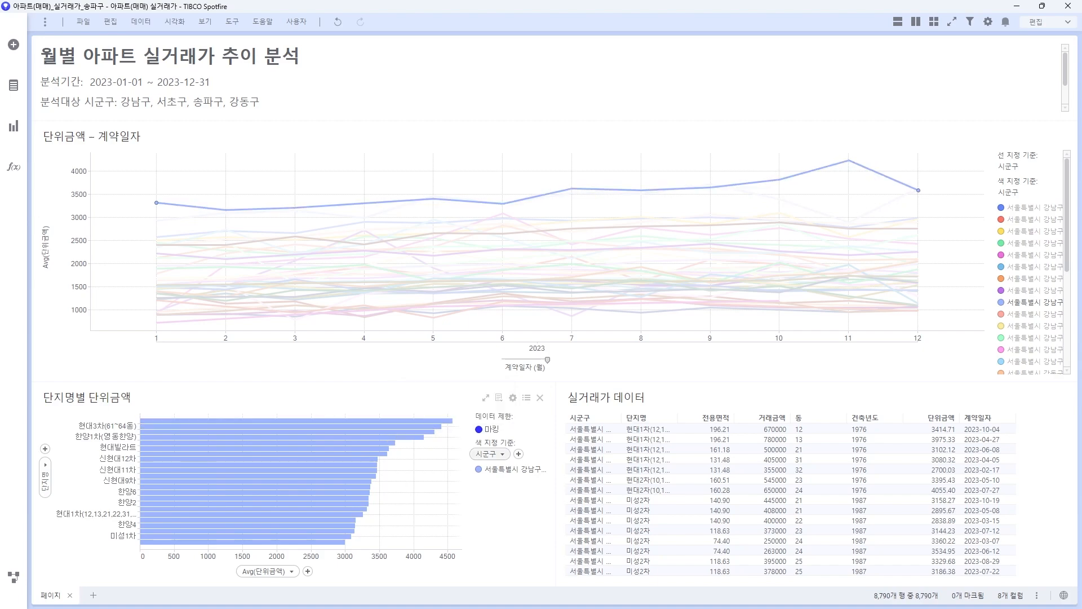
Step: Colour the complex bars by (행 카운트), shading light to dark blue
click(490, 454)
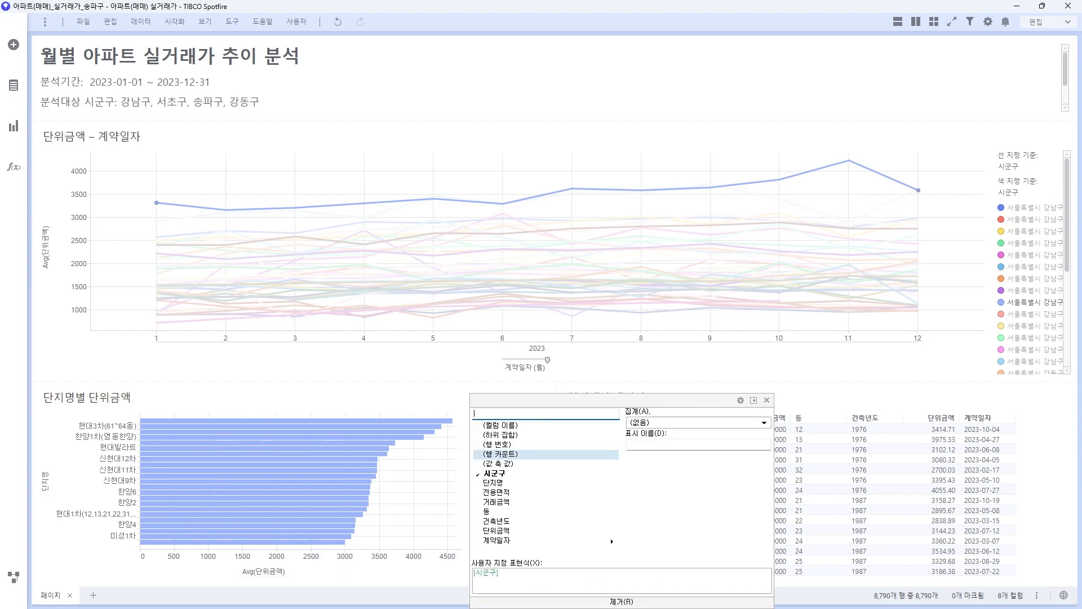
click(497, 484)
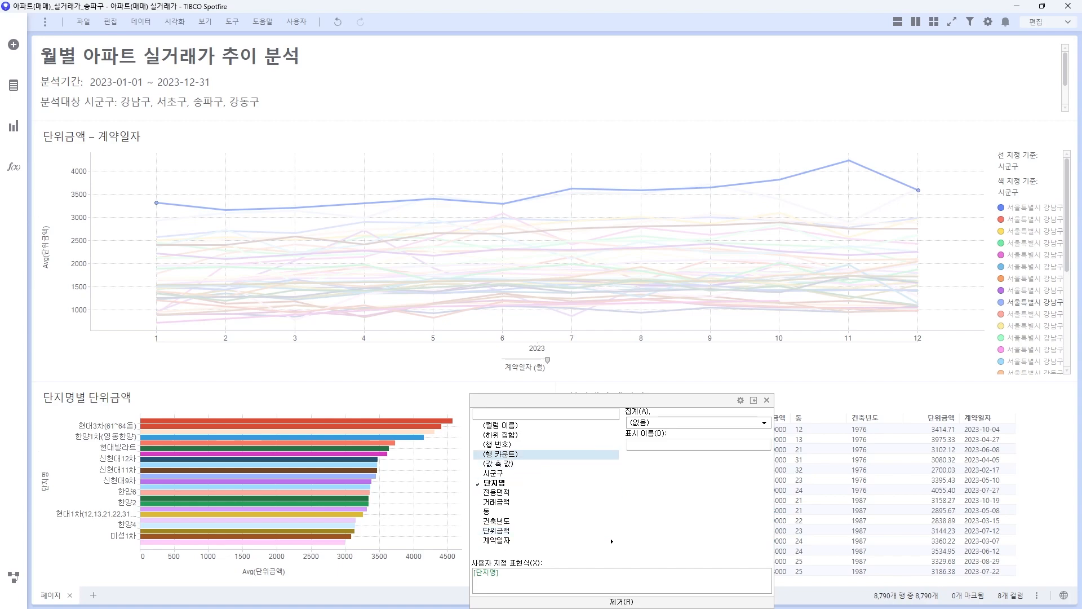
click(499, 454)
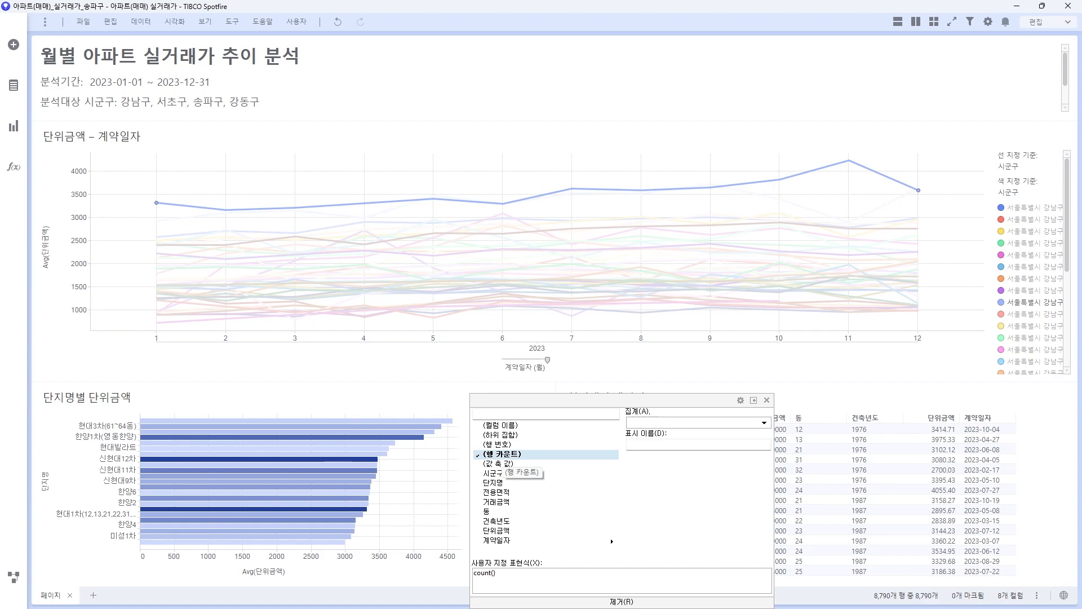
click(431, 454)
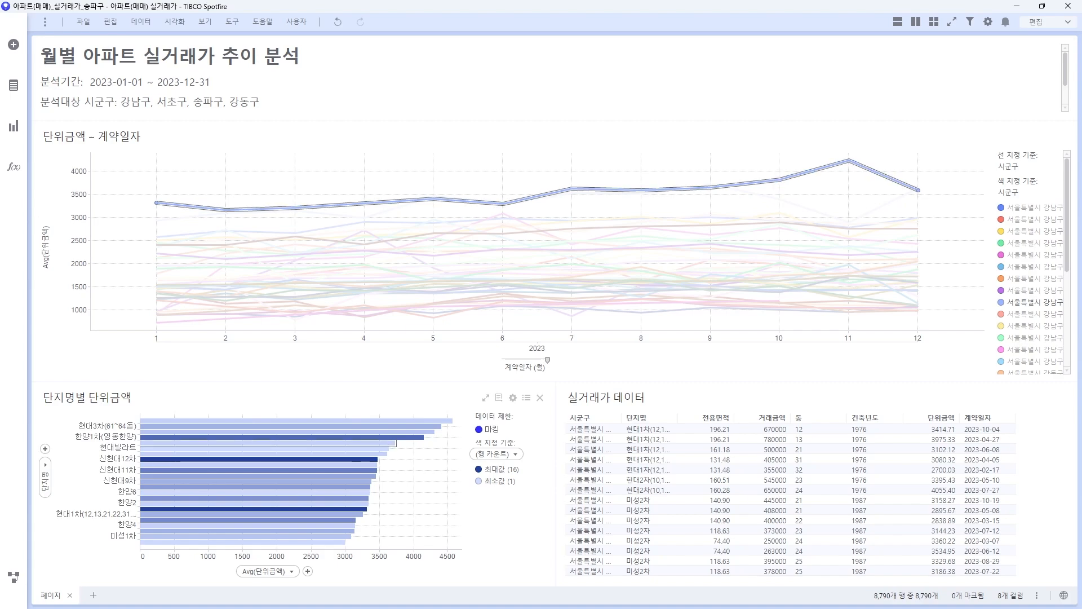
Step: Add a 상단 10 show/hide rule in the bar chart's properties
right_click(302, 451)
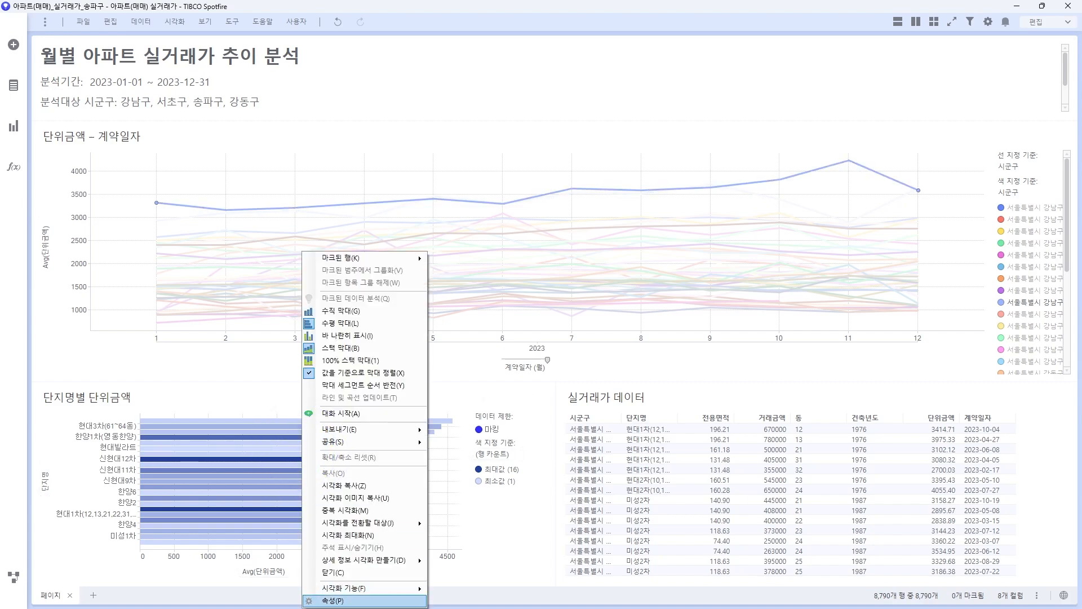
click(330, 601)
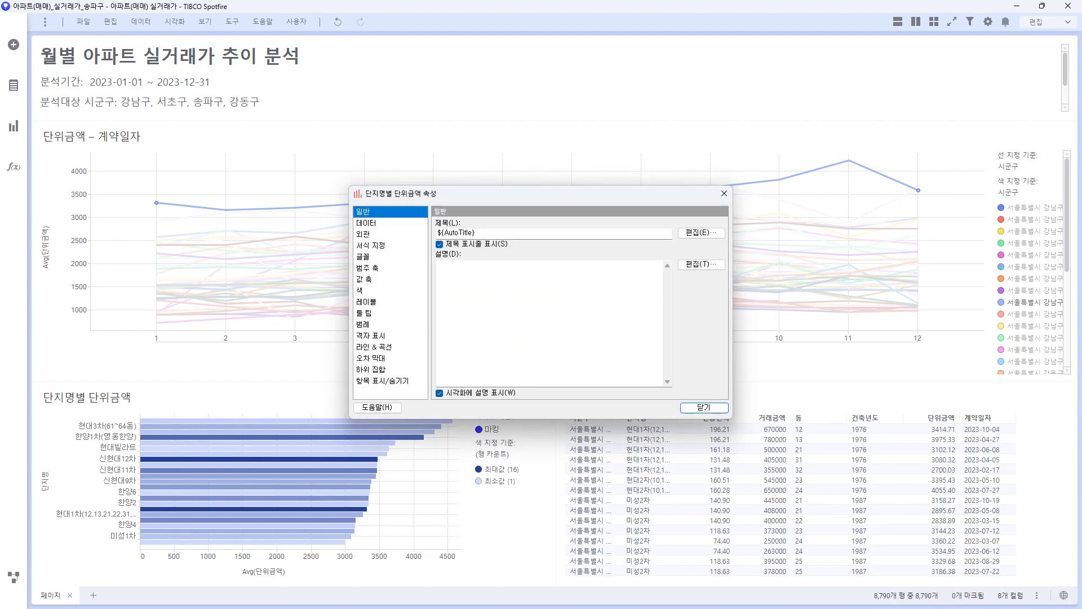
click(384, 381)
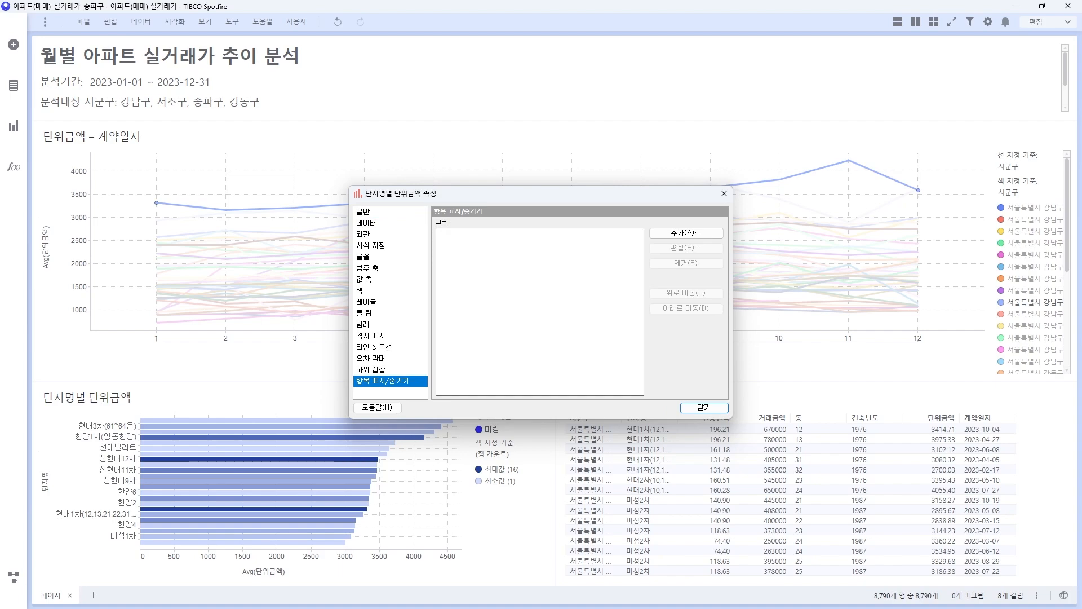
click(698, 233)
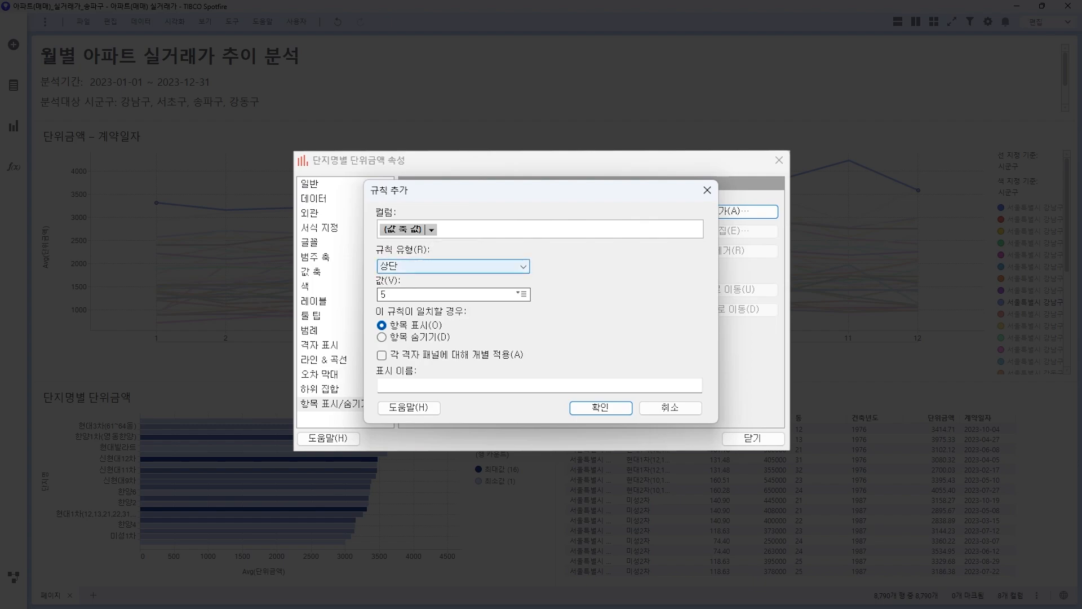
key(Tab)
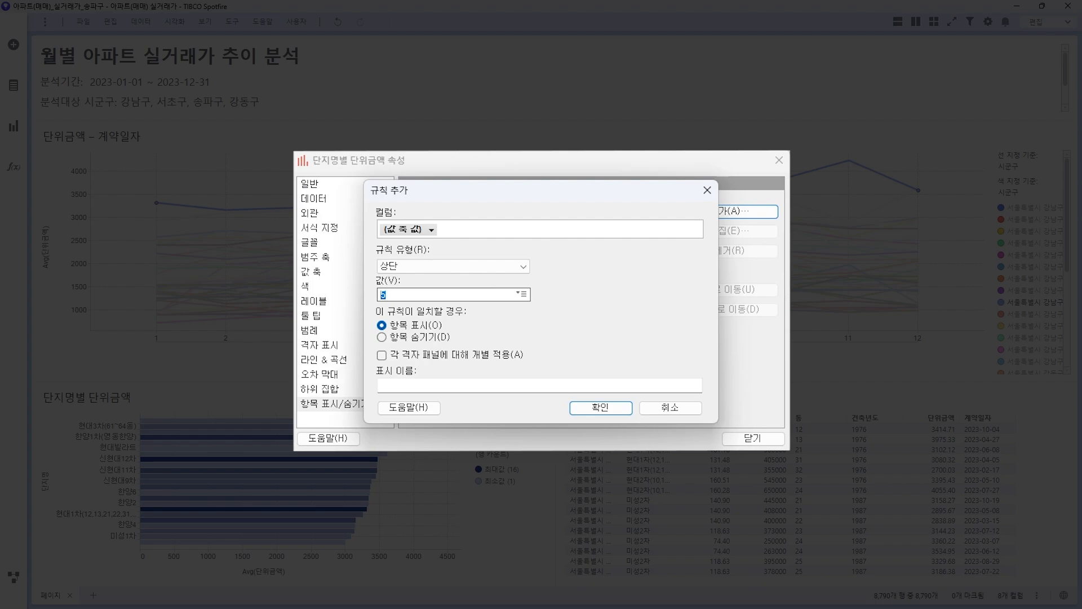
text(10)
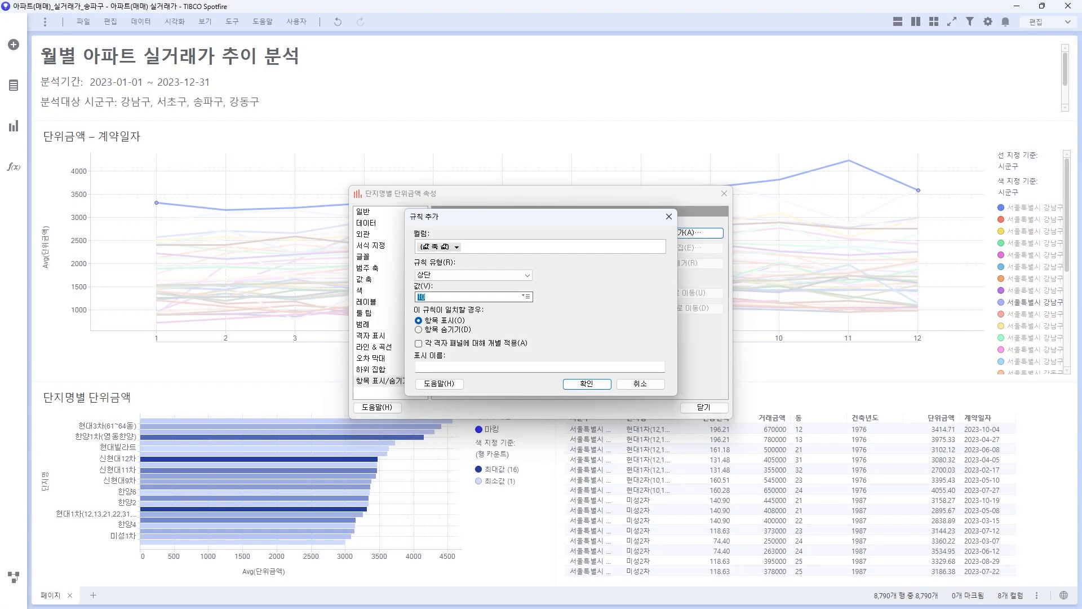
click(588, 383)
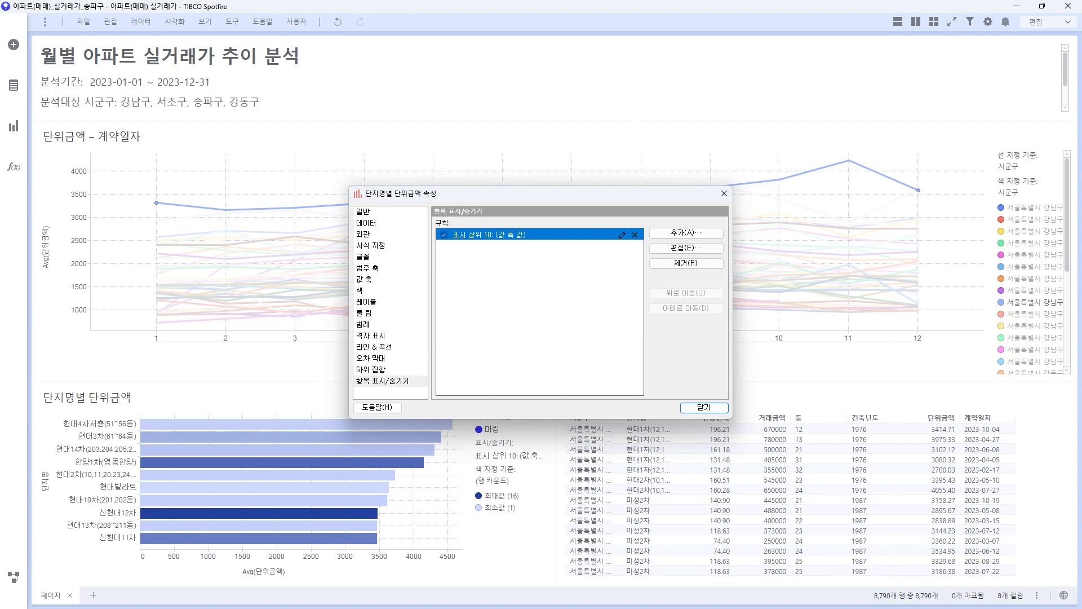
click(703, 407)
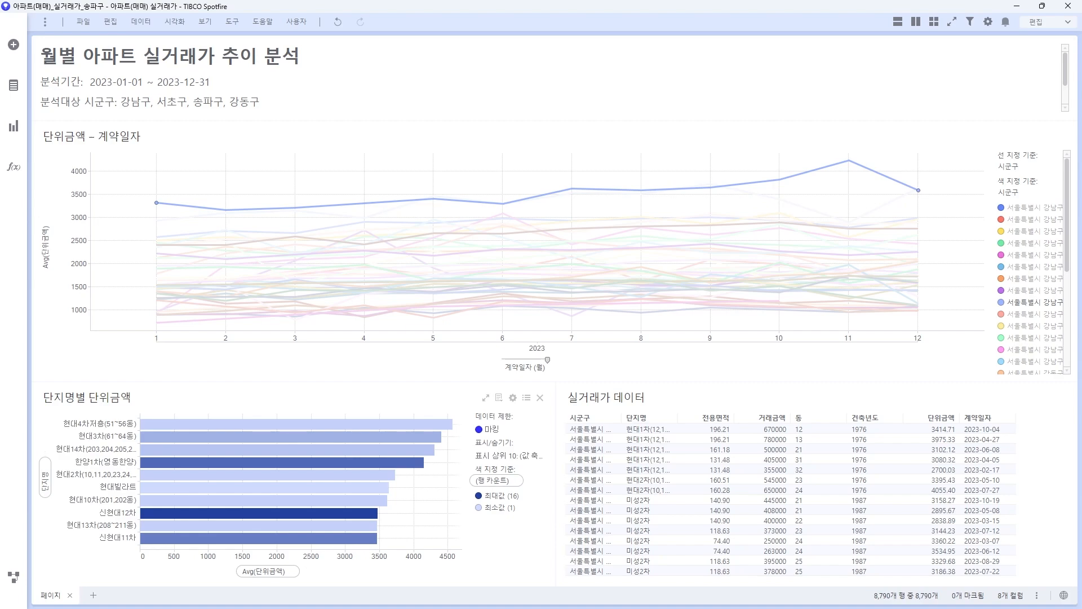
Step: Show the filter panel and reach the 필터 구성 command via the 편집 menu
click(970, 21)
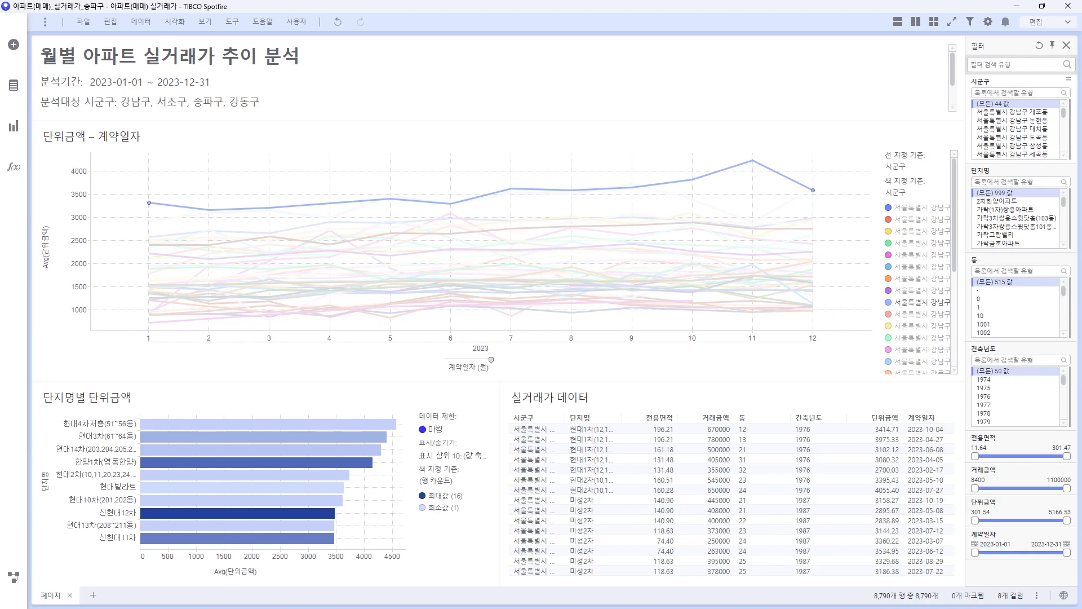
right_click(971, 174)
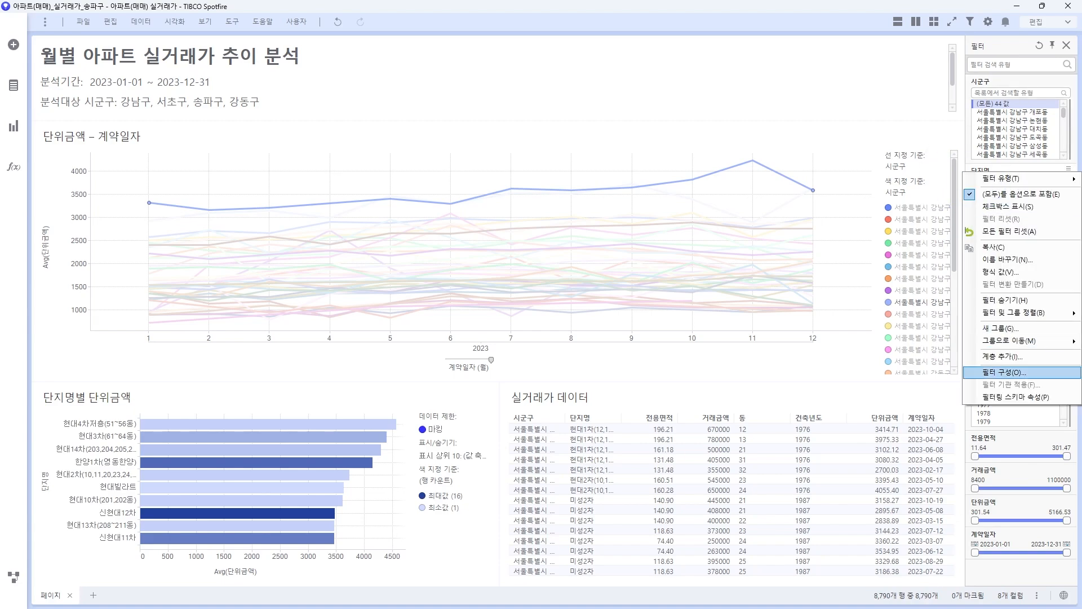
click(1001, 372)
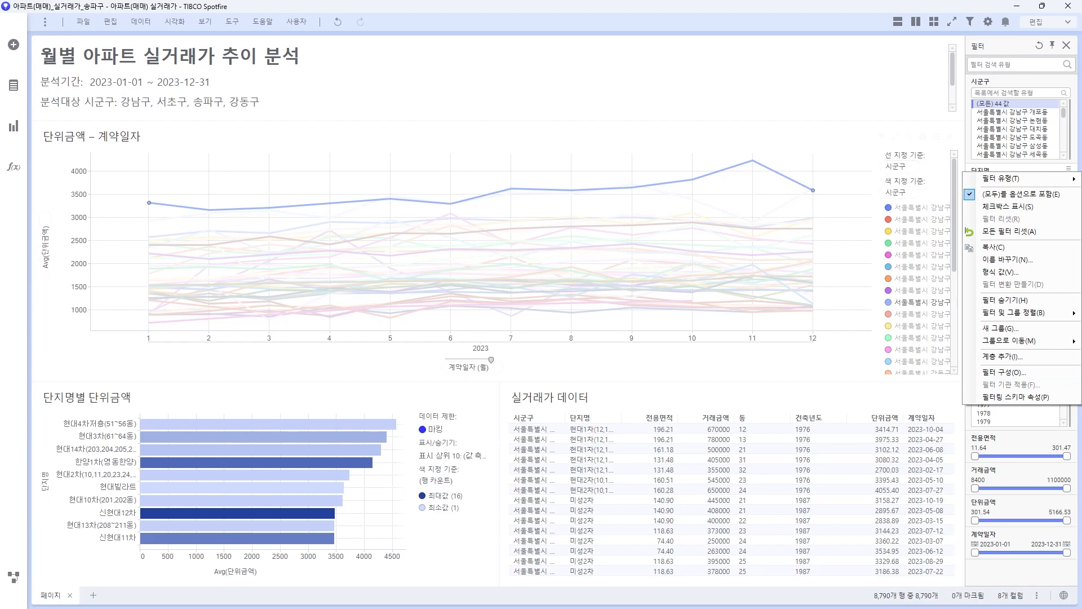
click(110, 22)
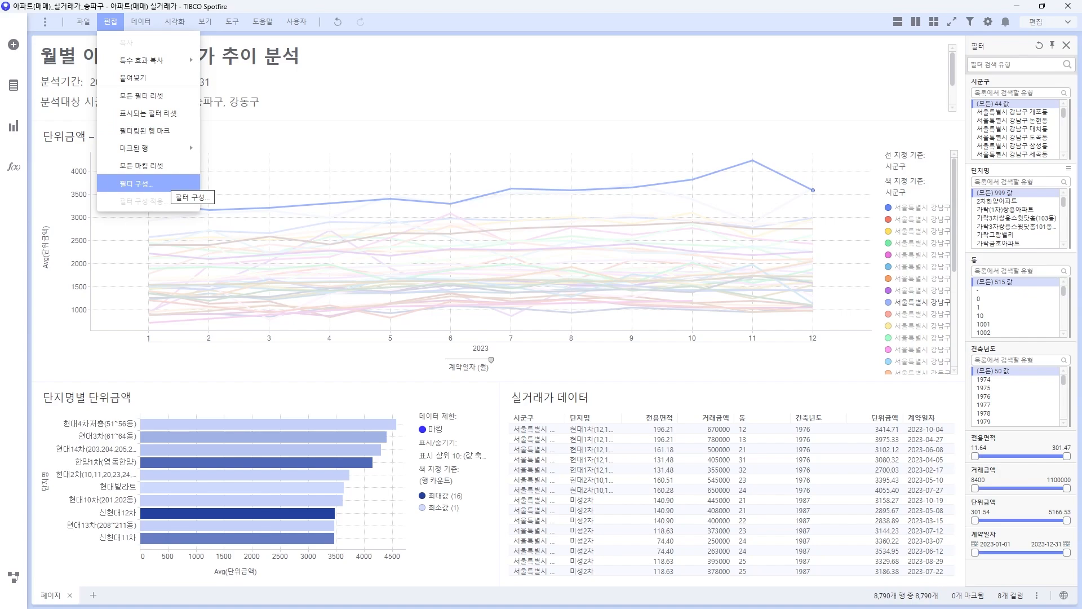
Step: Hide all filters, then show only 계약일자, 시군구, 단지명 and 전용면적
click(139, 183)
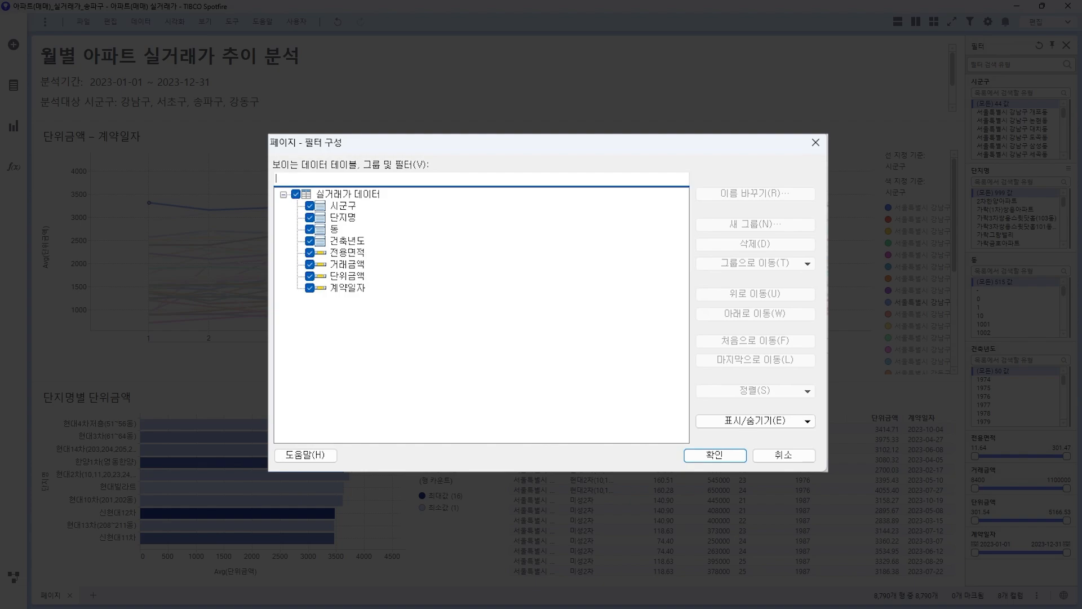
click(770, 420)
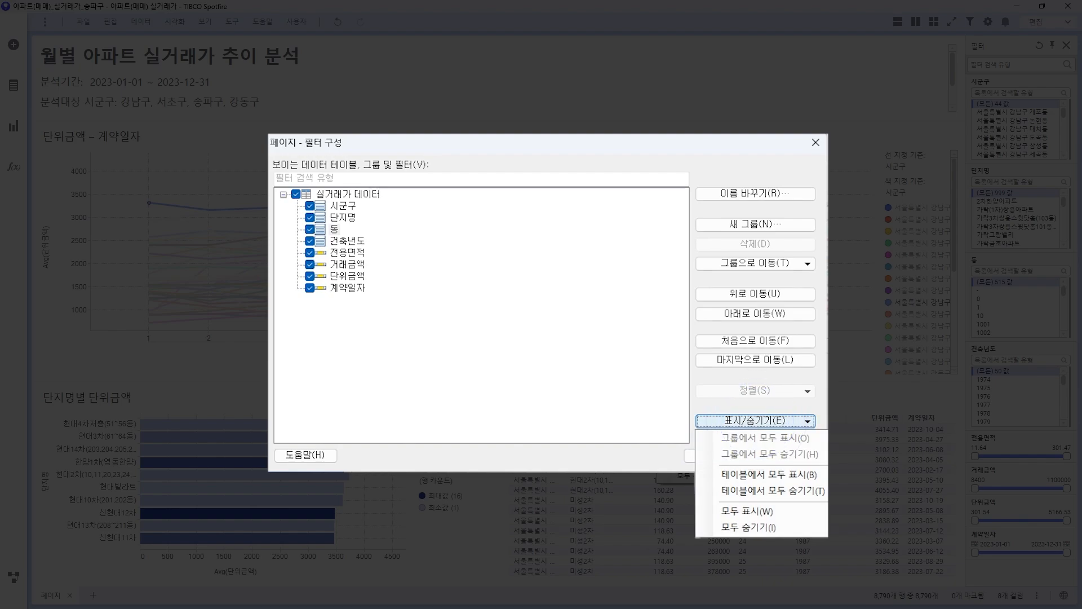
click(751, 527)
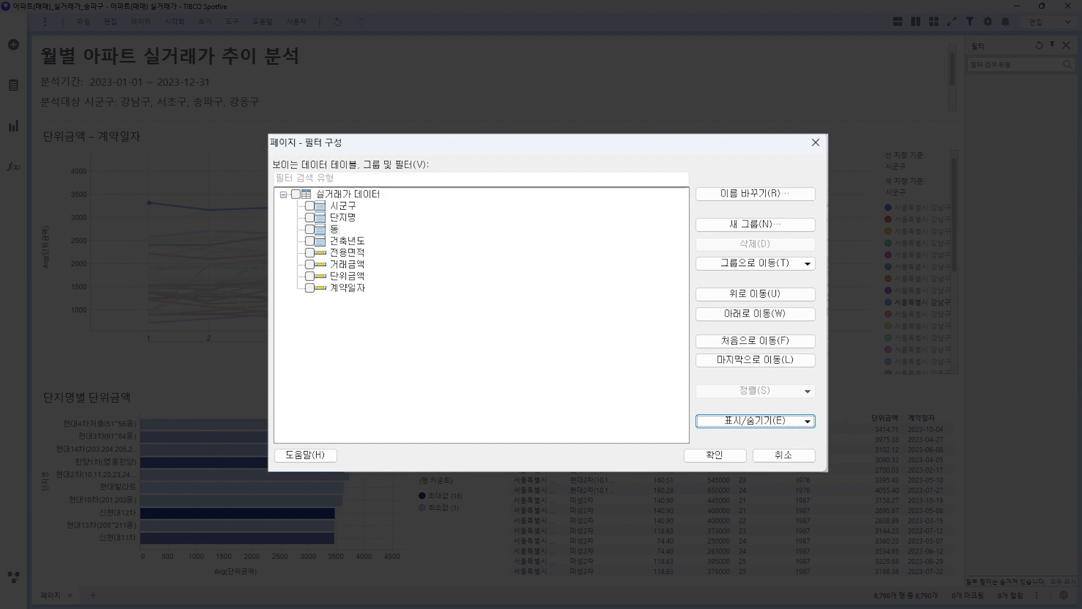
click(310, 288)
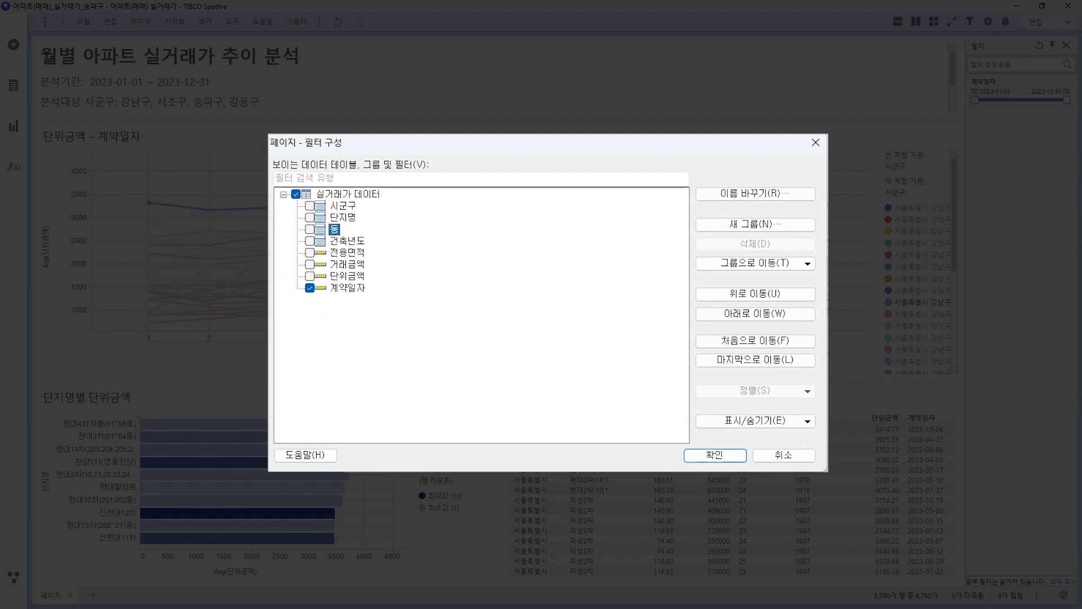
click(310, 205)
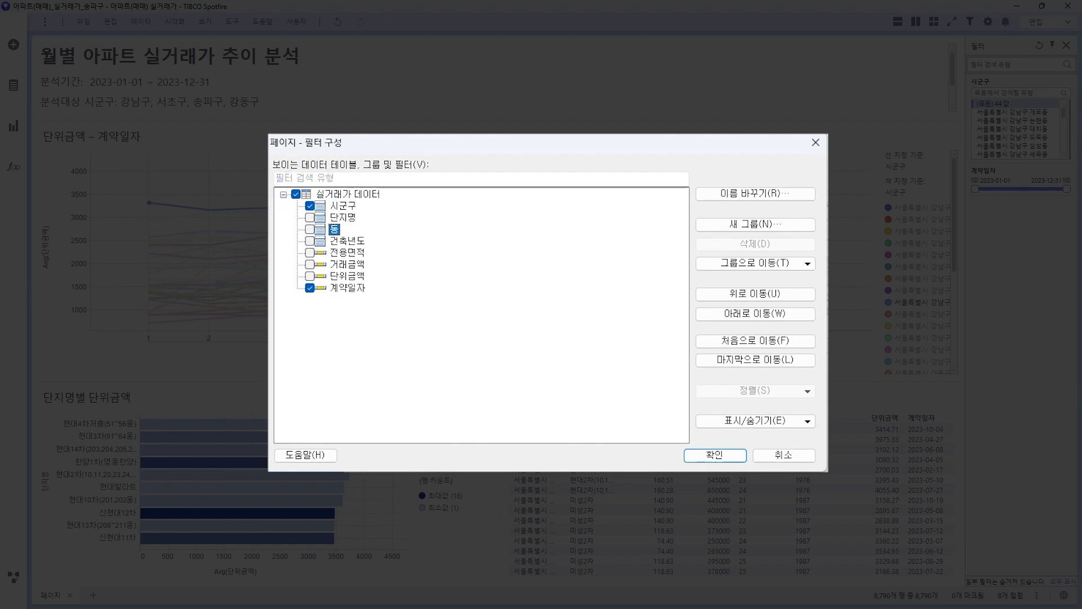
click(309, 217)
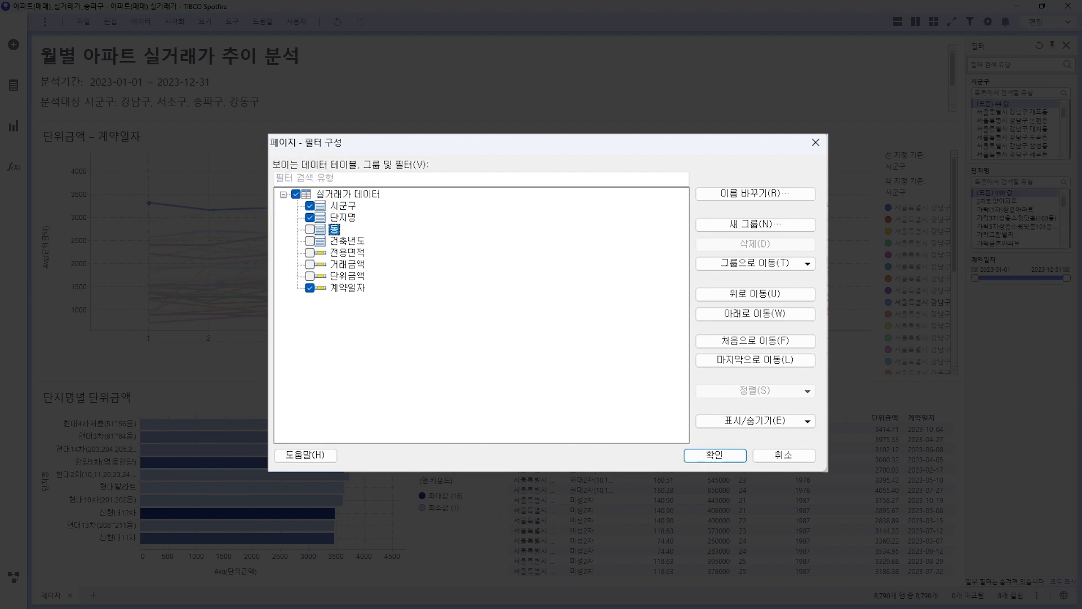
click(309, 252)
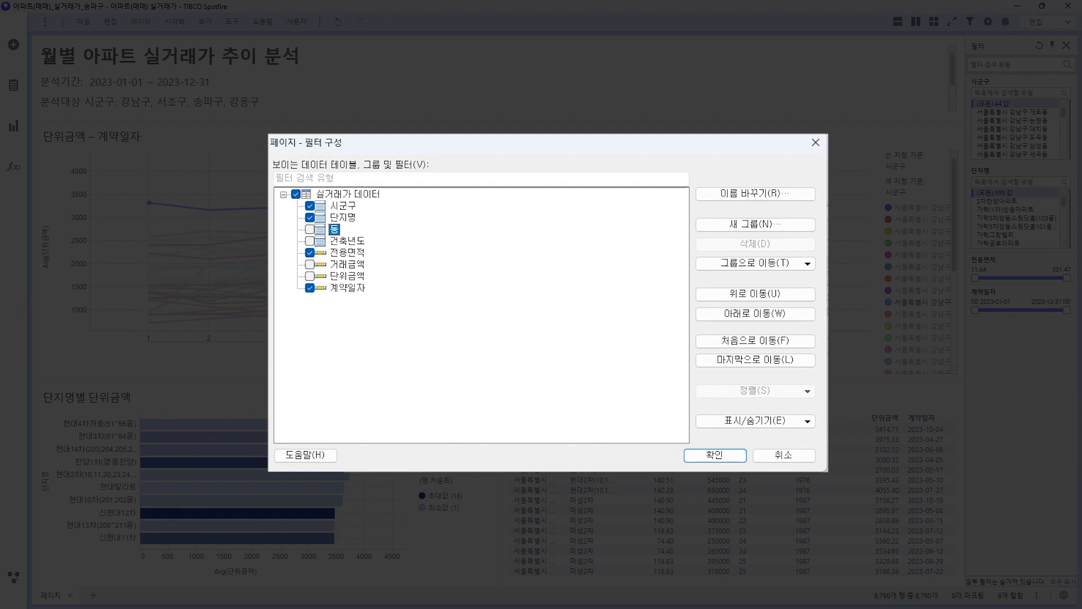
Step: Move the 계약일자 filter to the top of the list
click(347, 288)
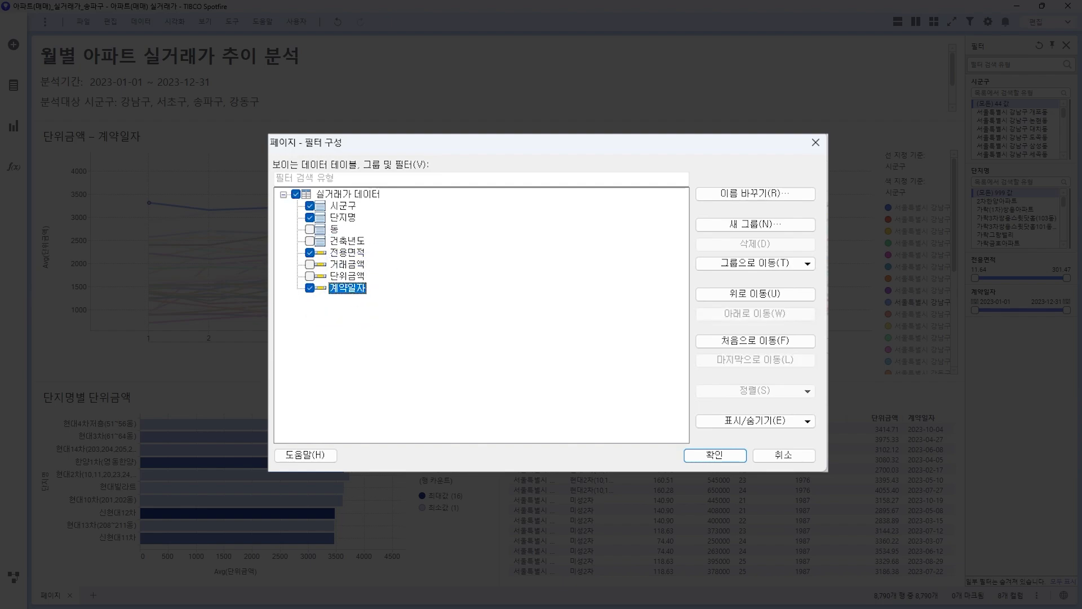
click(755, 294)
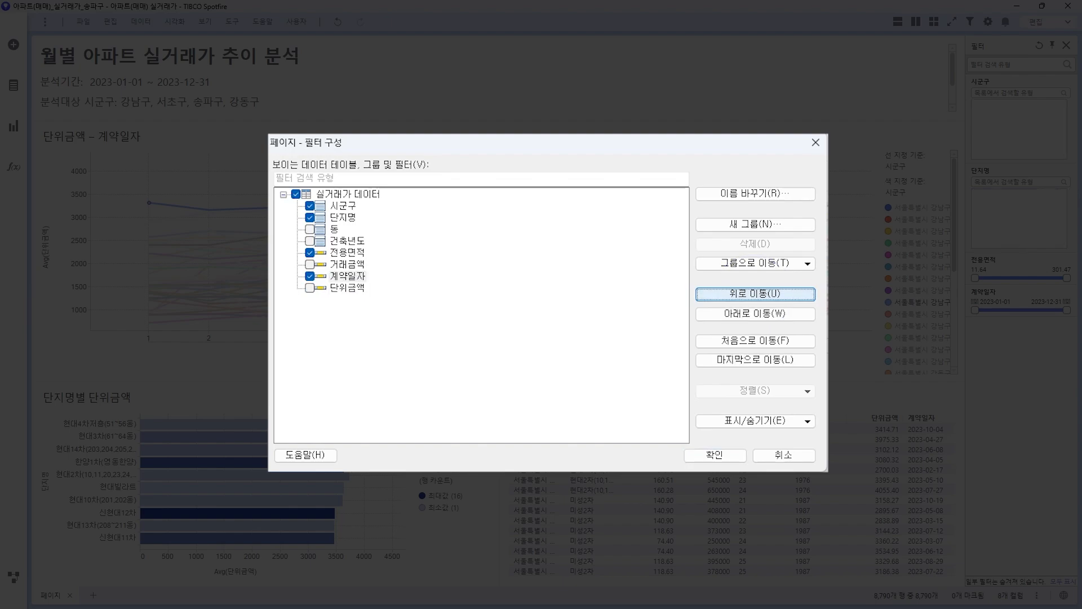
click(754, 294)
click(755, 294)
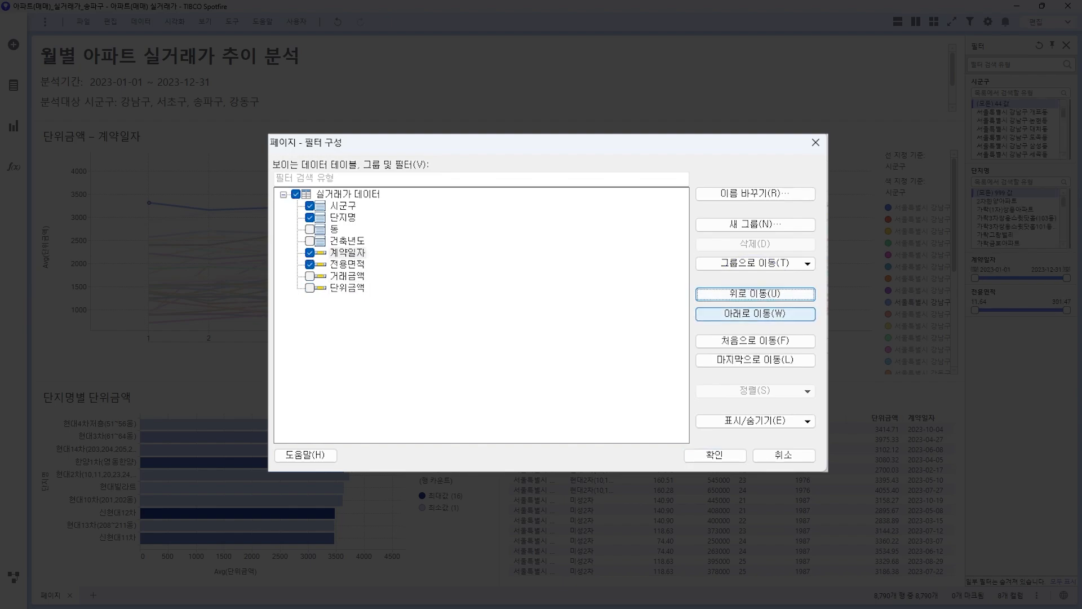
click(753, 341)
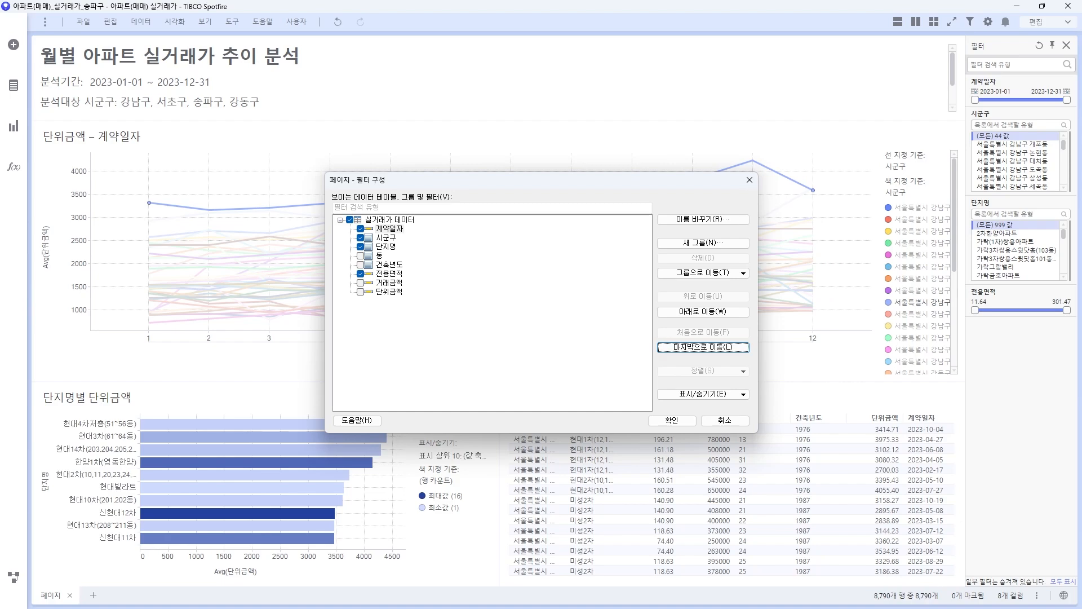
Step: Confirm the 필터 구성 dialog to apply the four-filter arrangement
click(671, 420)
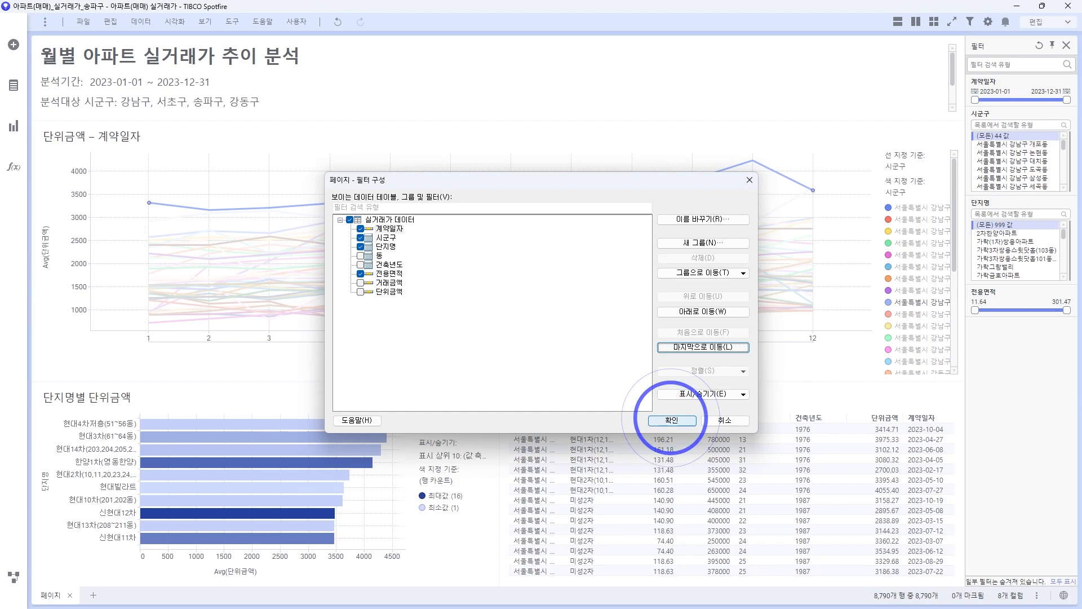